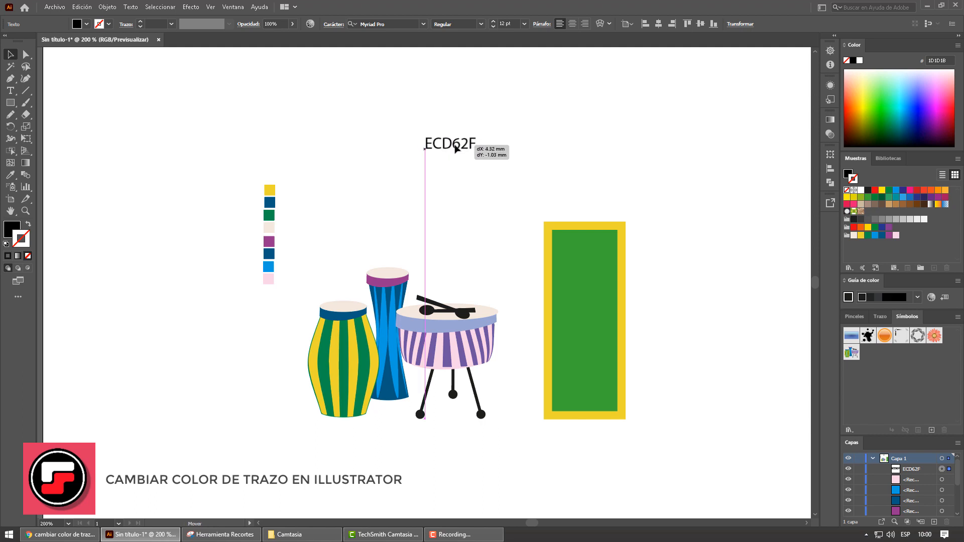
{"action": "left_click_drag", "start_coordinate": [255, 158], "coordinate": [288, 314]}
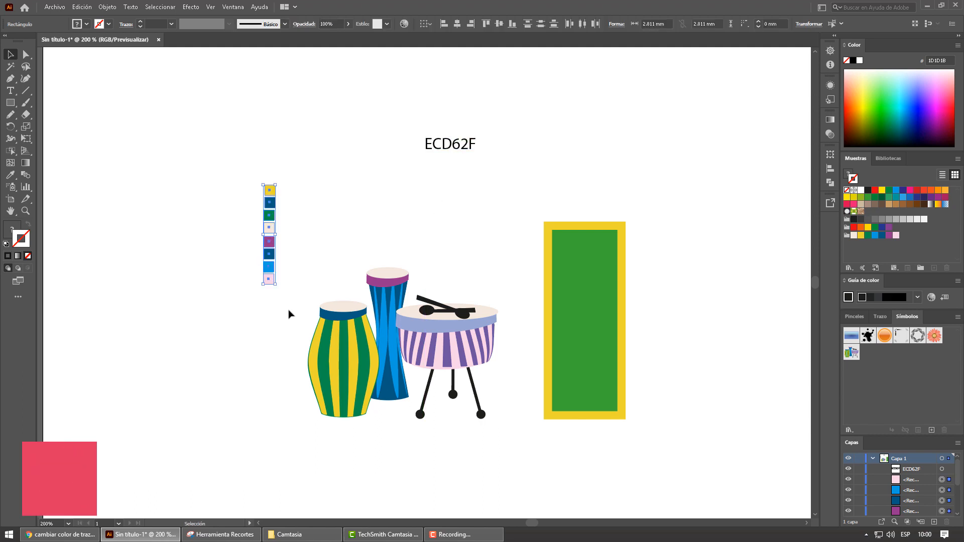
{"action": "left_click", "coordinate": [473, 469]}
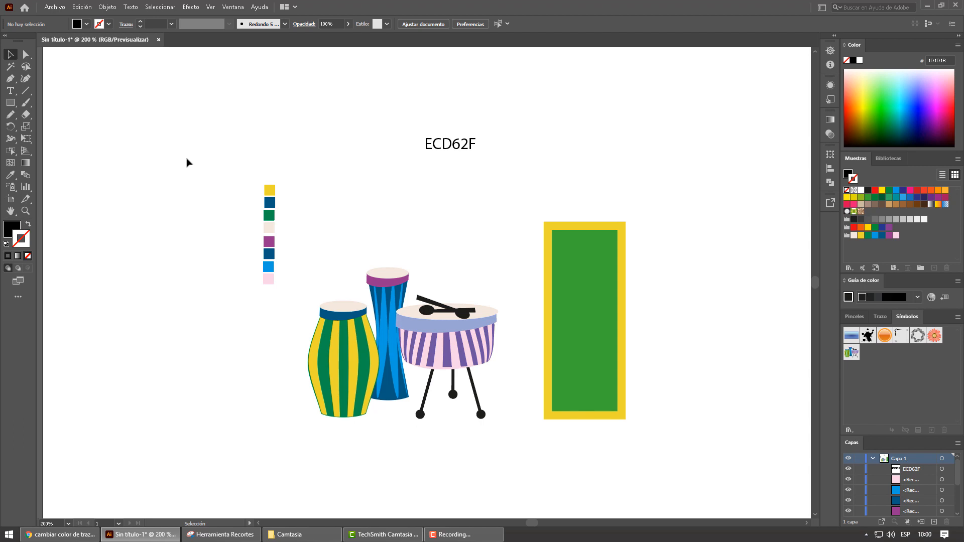
Step: Create a new A4 document in portrait orientation, 210 x 297 mm, in RGB color mode
{"action": "left_click", "coordinate": [54, 7]}
{"action": "left_click", "coordinate": [66, 18]}
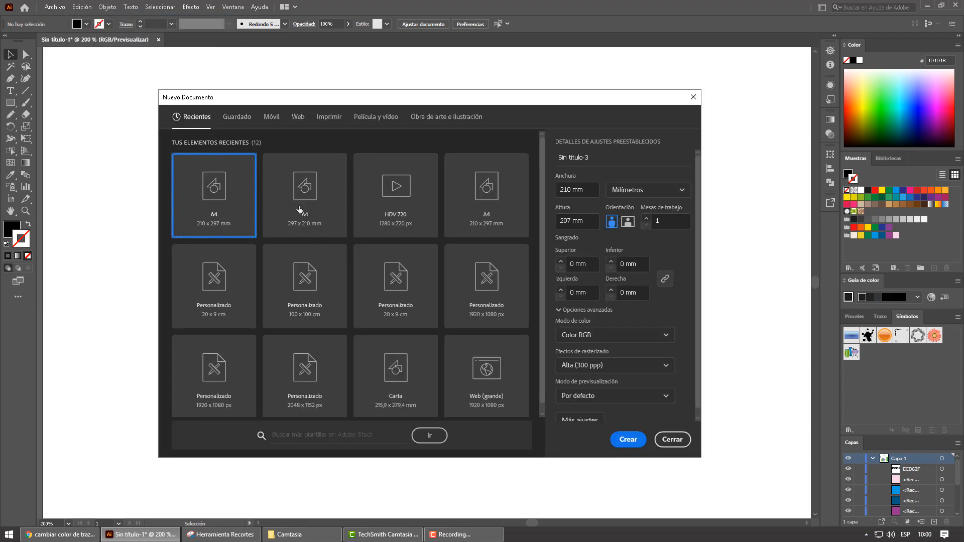
{"action": "left_click", "coordinate": [293, 196]}
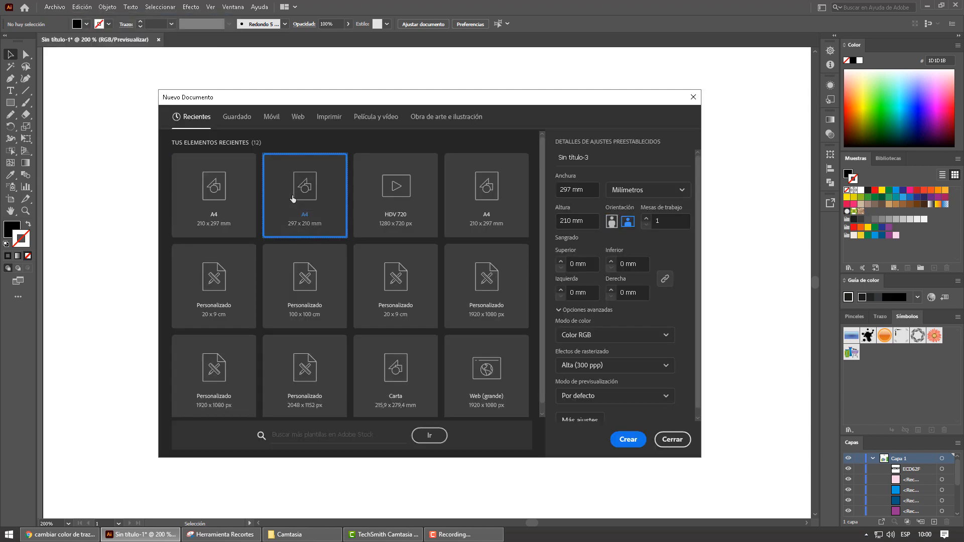
{"action": "left_click", "coordinate": [612, 220]}
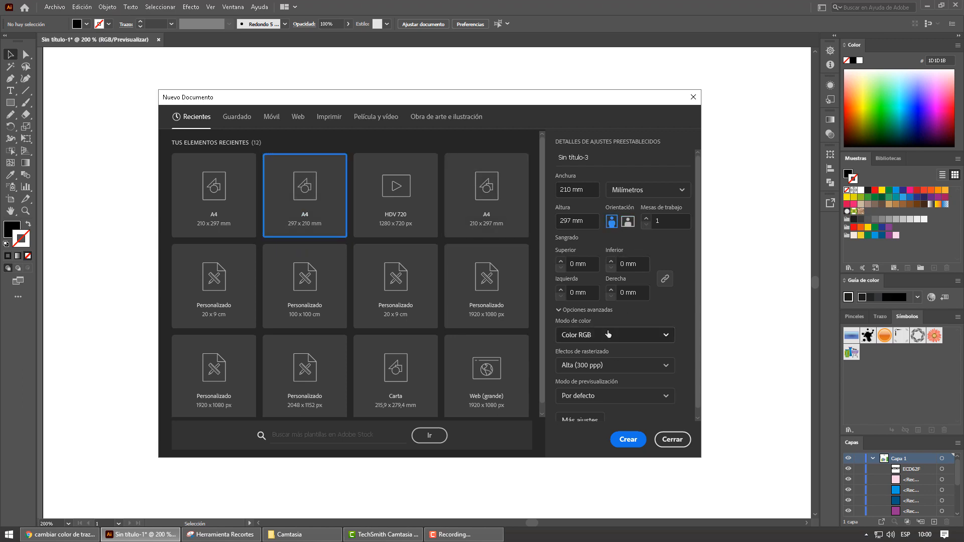
{"action": "scroll", "coordinate": [595, 391], "scroll_direction": "down", "scroll_amount": 1}
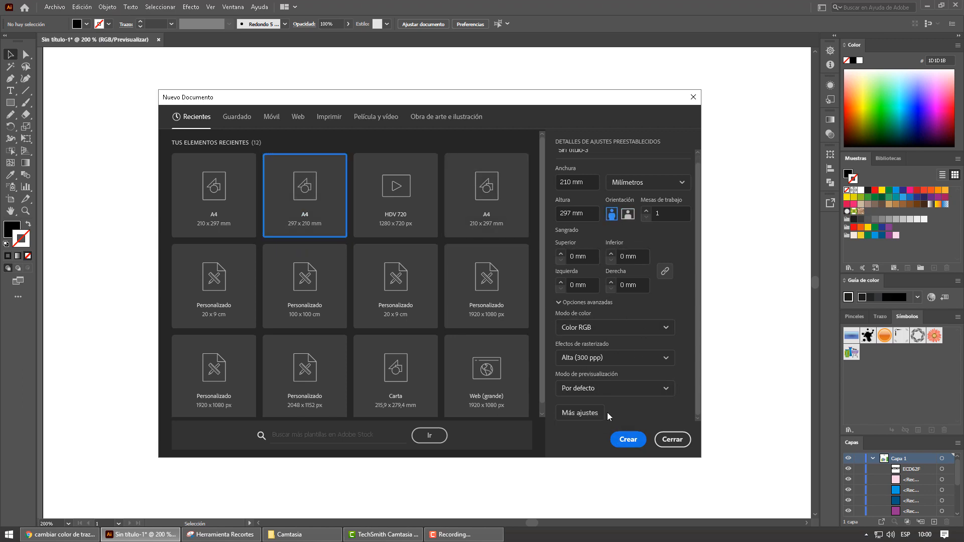
{"action": "left_click", "coordinate": [628, 441]}
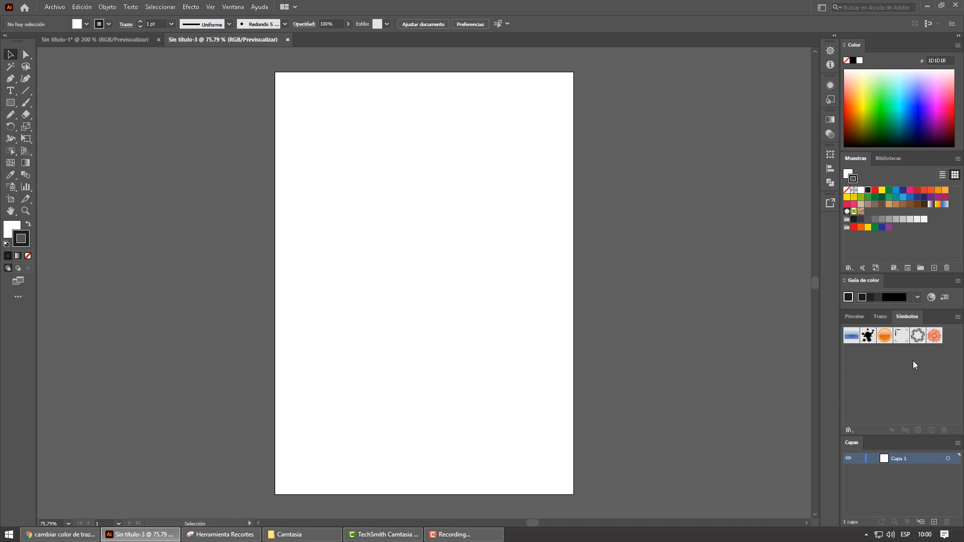
Step: Place the Tambores drums symbol from the Tiki symbol library on the upper page and enlarge it to about 130 x 104 mm
{"action": "left_click", "coordinate": [846, 430]}
{"action": "left_click", "coordinate": [740, 391]}
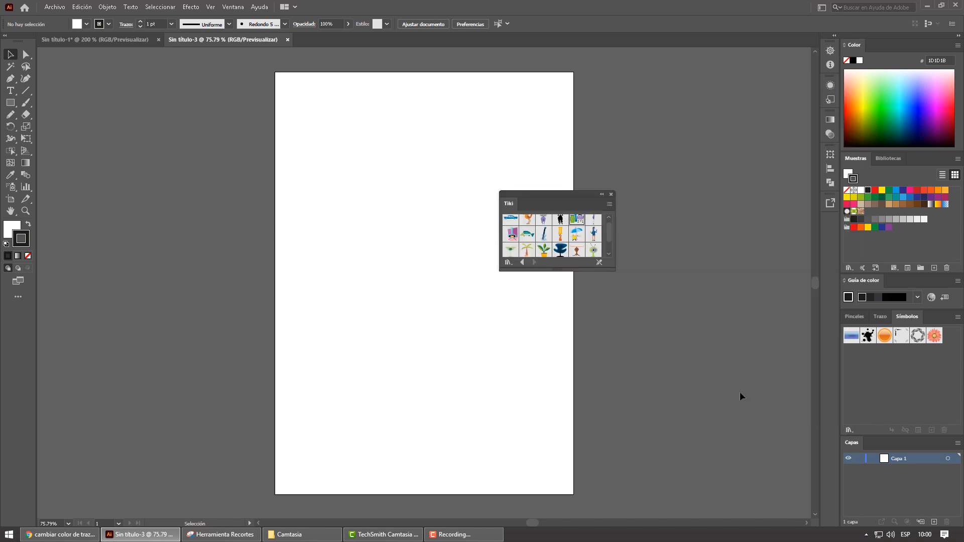
{"action": "left_click_drag", "start_coordinate": [578, 219], "coordinate": [411, 150]}
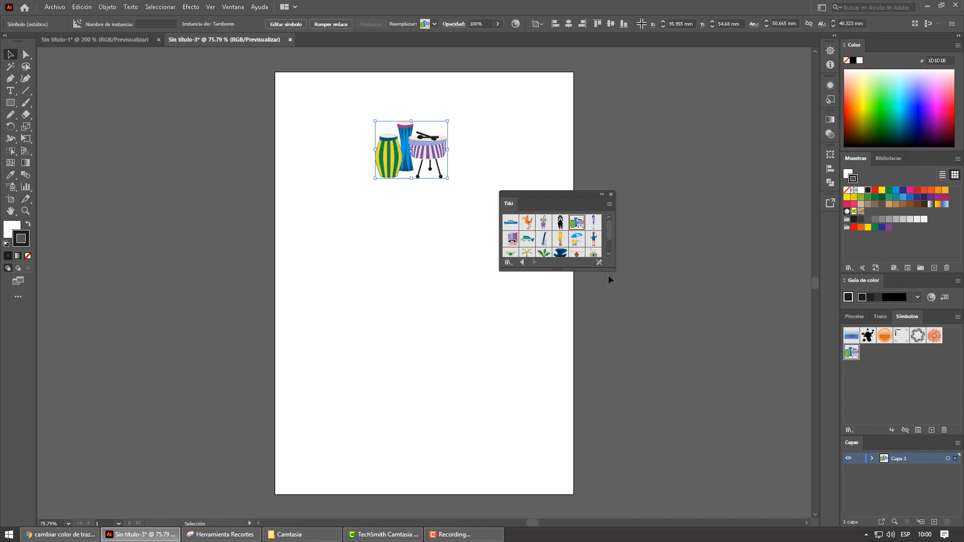
{"action": "left_click", "coordinate": [612, 195]}
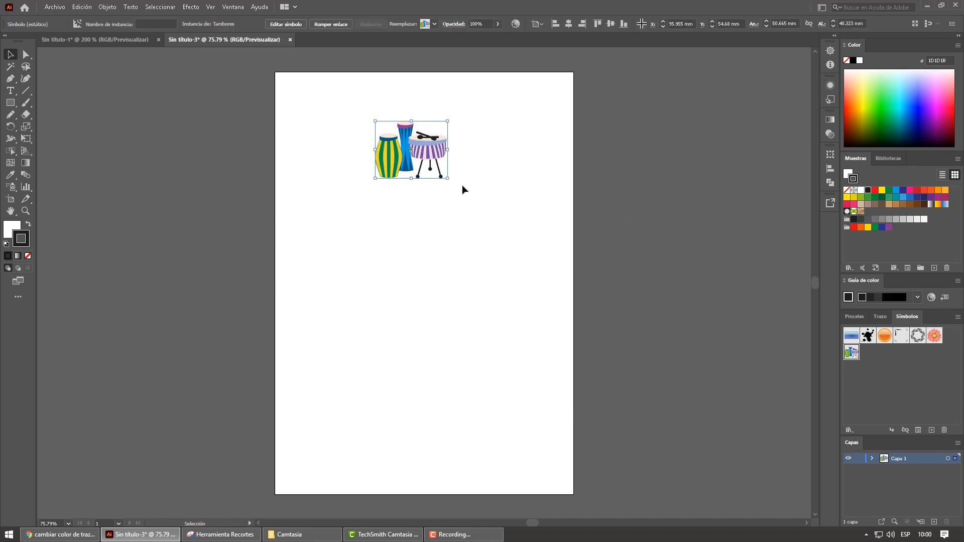
{"action": "left_click_drag", "start_coordinate": [446, 177], "coordinate": [561, 270]}
{"action": "left_click_drag", "start_coordinate": [513, 205], "coordinate": [470, 186]}
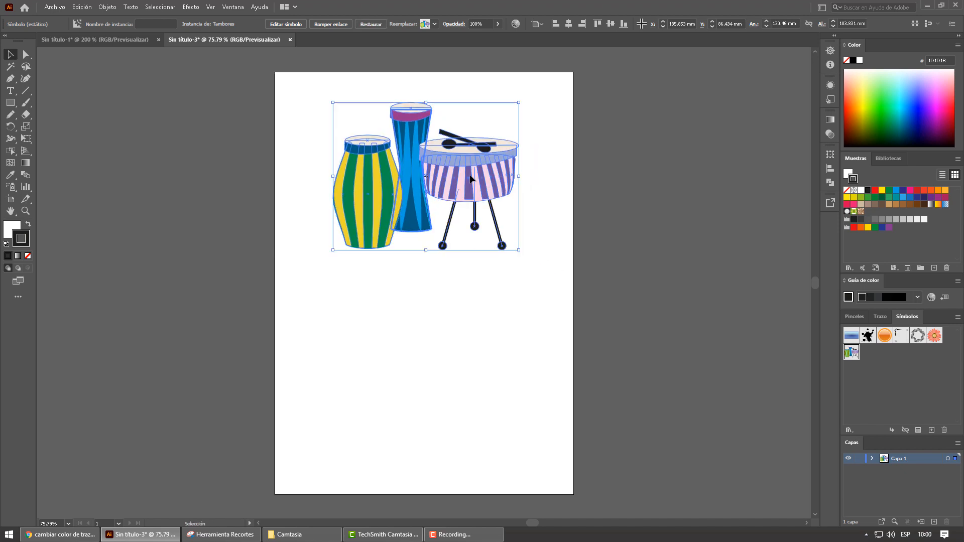
Step: Break the link of the drums symbol and ungroup the resulting artwork
{"action": "left_click", "coordinate": [327, 24]}
{"action": "left_click", "coordinate": [560, 171]}
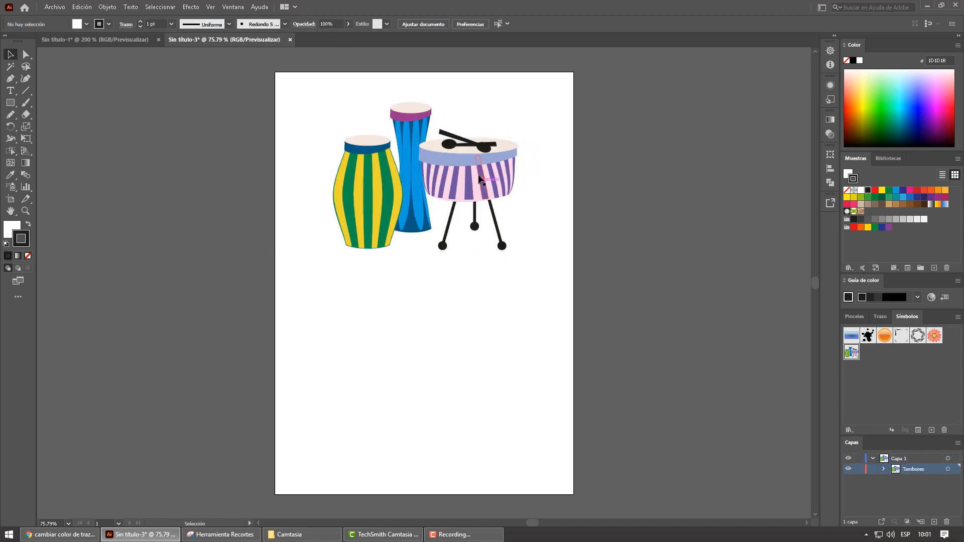
{"action": "left_click", "coordinate": [357, 114]}
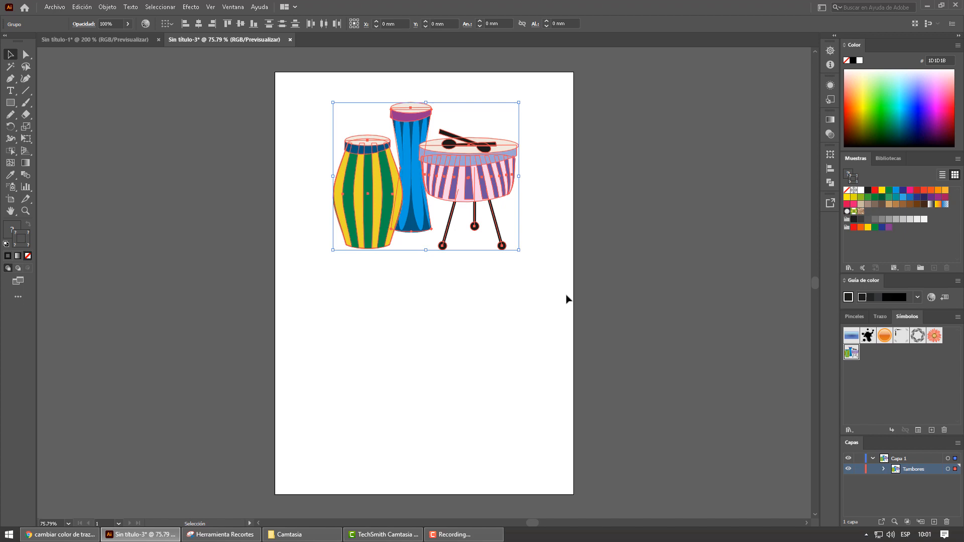
{"action": "right_click", "coordinate": [472, 187]}
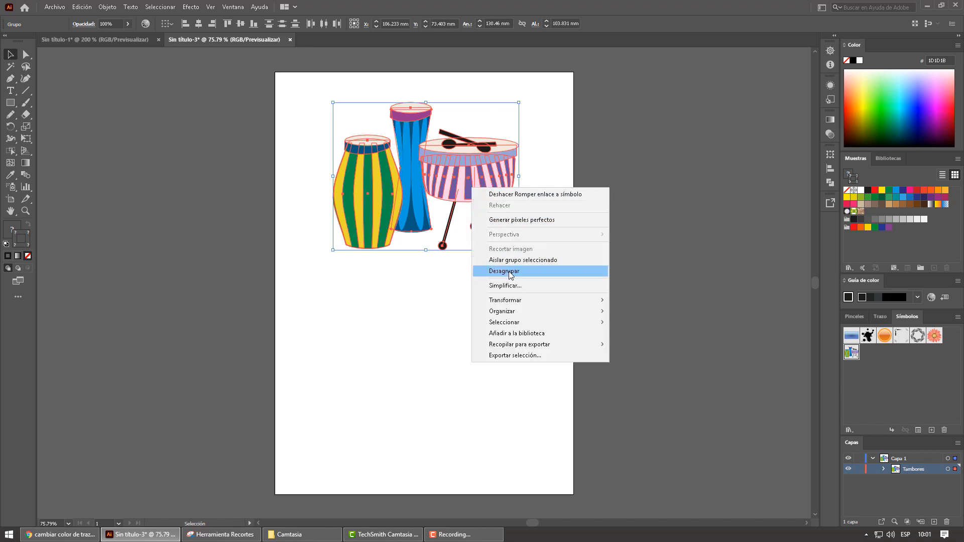
{"action": "left_click", "coordinate": [478, 270]}
{"action": "left_click", "coordinate": [556, 167]}
Step: Ungroup the purple and pink drum with the tripod legs
{"action": "left_click", "coordinate": [472, 190]}
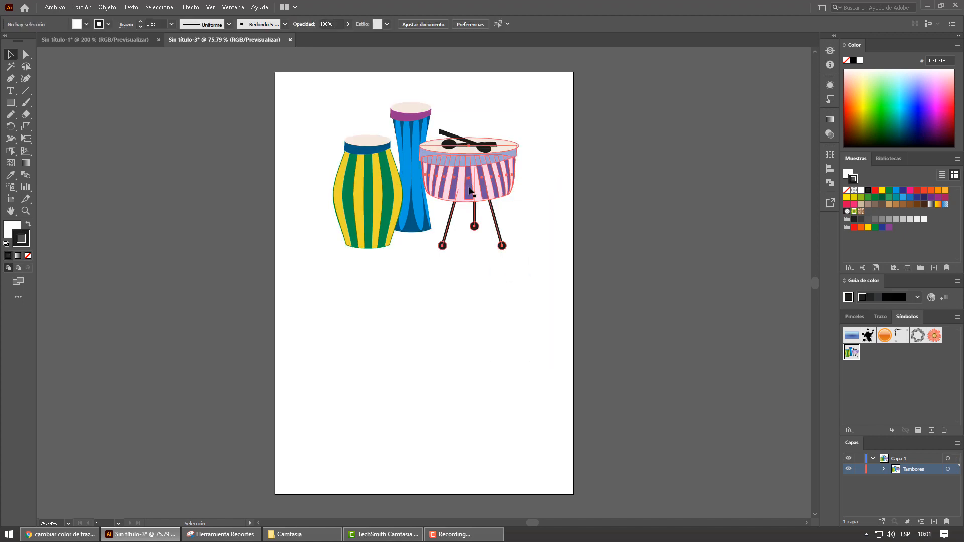
{"action": "right_click", "coordinate": [470, 188]}
{"action": "left_click", "coordinate": [504, 270]}
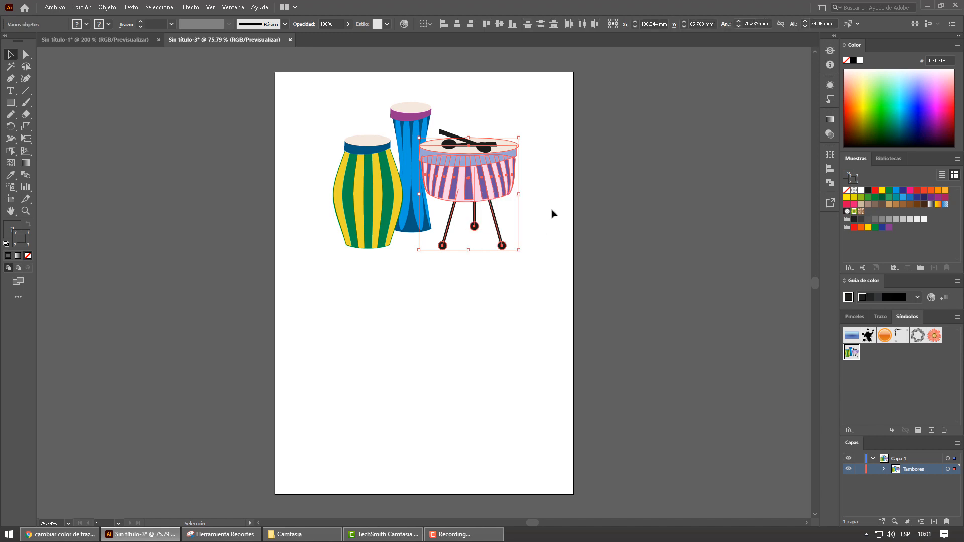
{"action": "left_click", "coordinate": [554, 211]}
Step: Try to ungroup the tall blue drum, checking both its combined parts and its envelope body
{"action": "left_click_drag", "start_coordinate": [385, 104], "coordinate": [436, 134]}
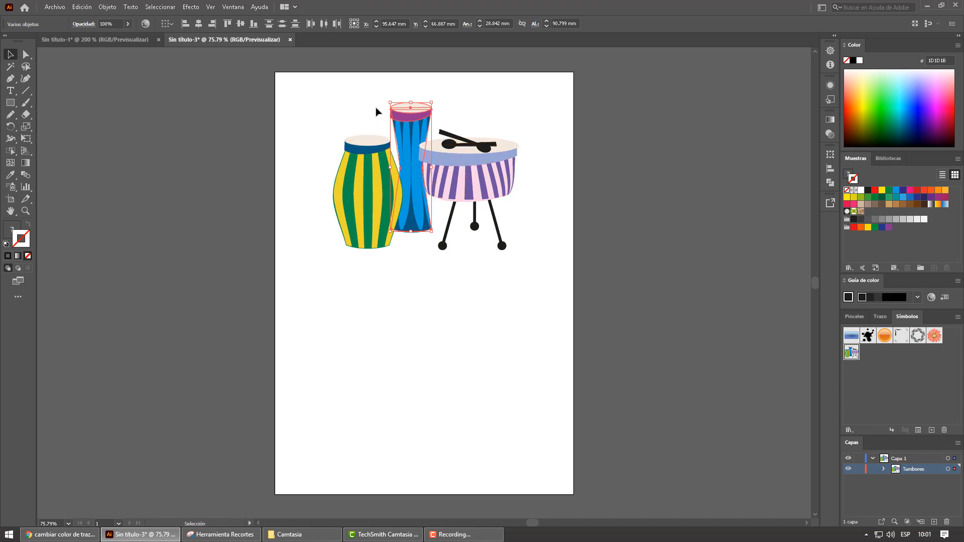
{"action": "left_click_drag", "start_coordinate": [372, 87], "coordinate": [435, 124]}
{"action": "right_click", "coordinate": [417, 119]}
{"action": "left_click", "coordinate": [475, 205]}
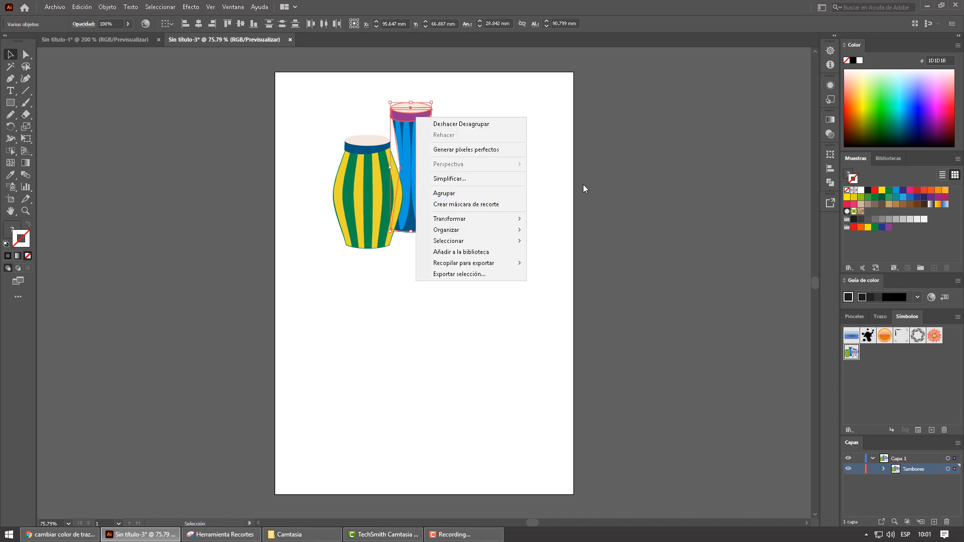
{"action": "right_click", "coordinate": [413, 136]}
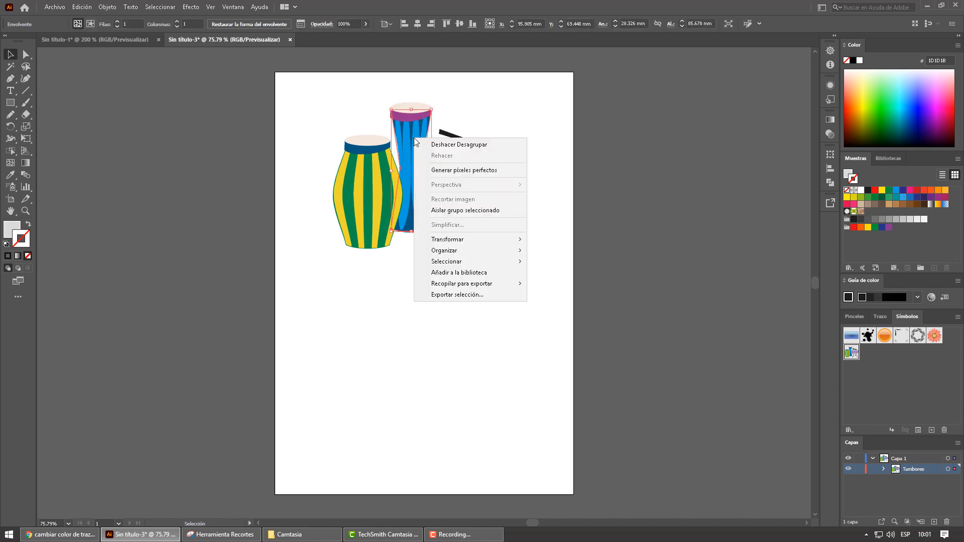
{"action": "left_click", "coordinate": [368, 109]}
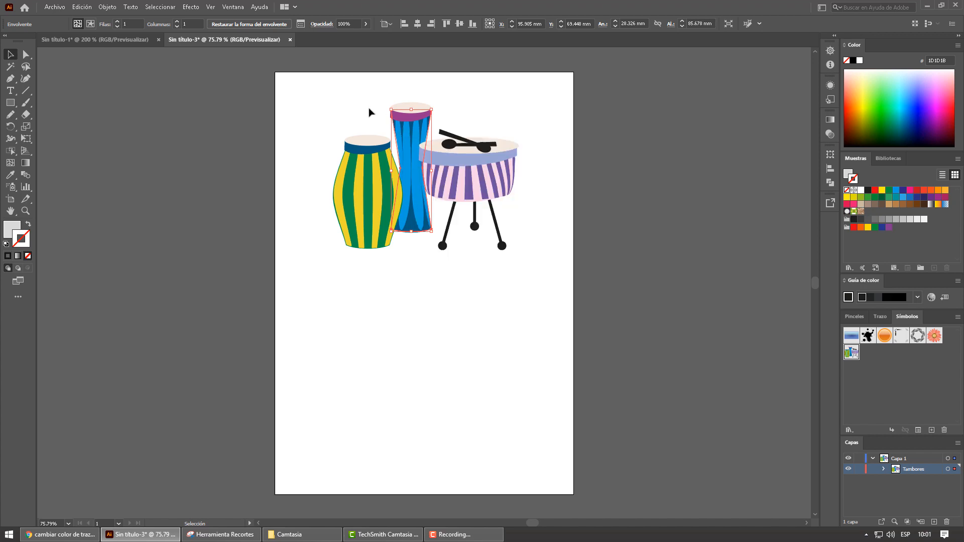
{"action": "left_click", "coordinate": [368, 109]}
{"action": "left_click", "coordinate": [404, 132]}
{"action": "right_click", "coordinate": [404, 133]}
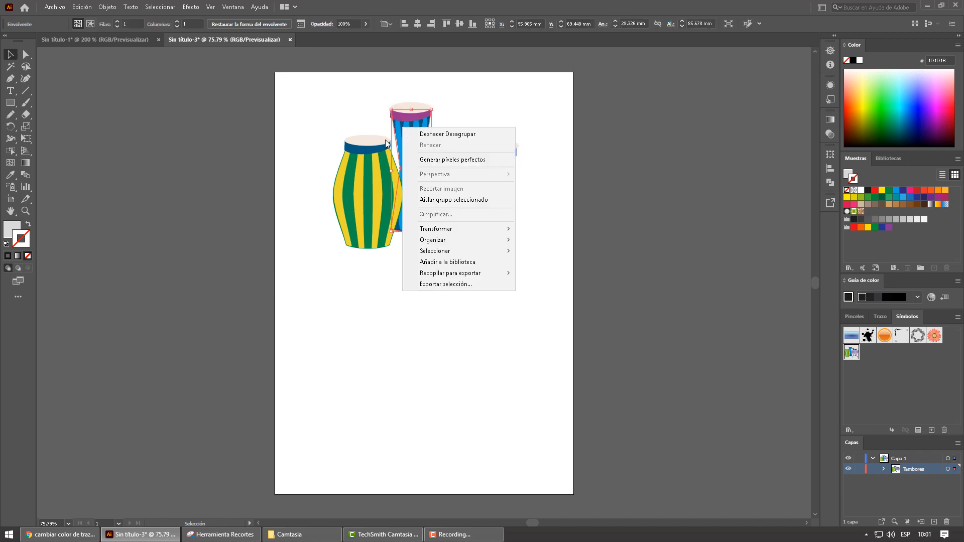
{"action": "left_click", "coordinate": [335, 128]}
Step: Ungroup the green and yellow drum so its striped body is separate from its top
{"action": "left_click", "coordinate": [354, 170]}
{"action": "right_click", "coordinate": [366, 182]}
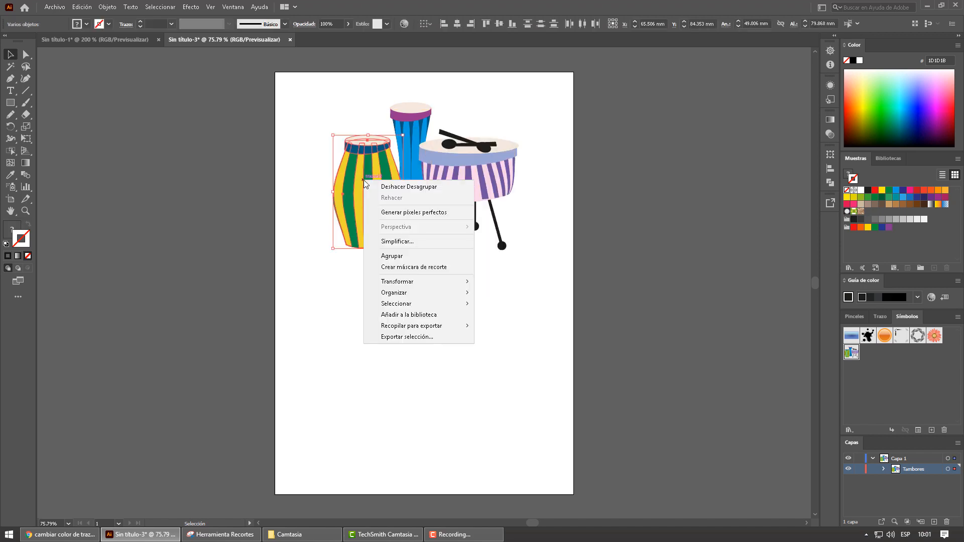
{"action": "left_click", "coordinate": [312, 208]}
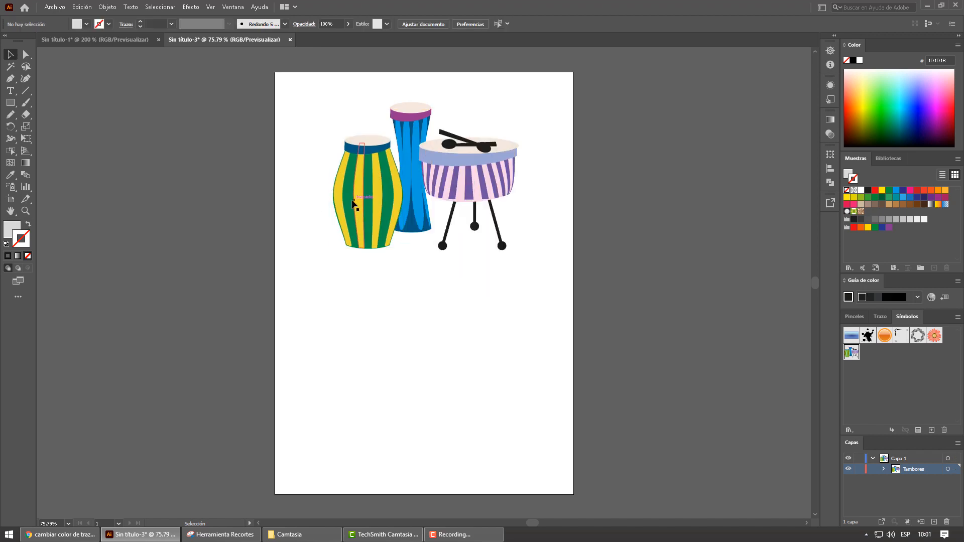
{"action": "left_click", "coordinate": [359, 204]}
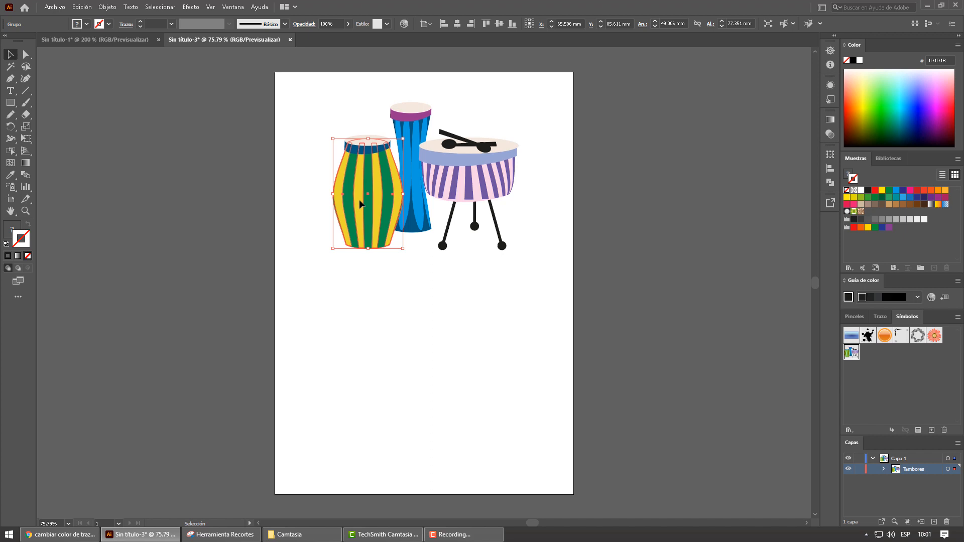
{"action": "right_click", "coordinate": [360, 203]}
{"action": "left_click", "coordinate": [465, 306]}
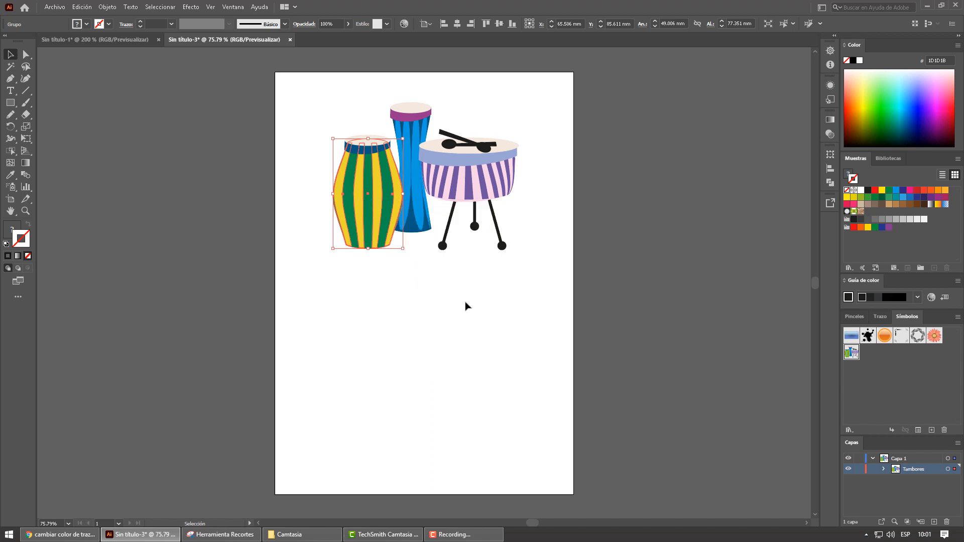
{"action": "left_click", "coordinate": [386, 196]}
Step: Ungroup the purple and pink striped body of the tripod drum into individual paths
{"action": "left_click", "coordinate": [455, 184]}
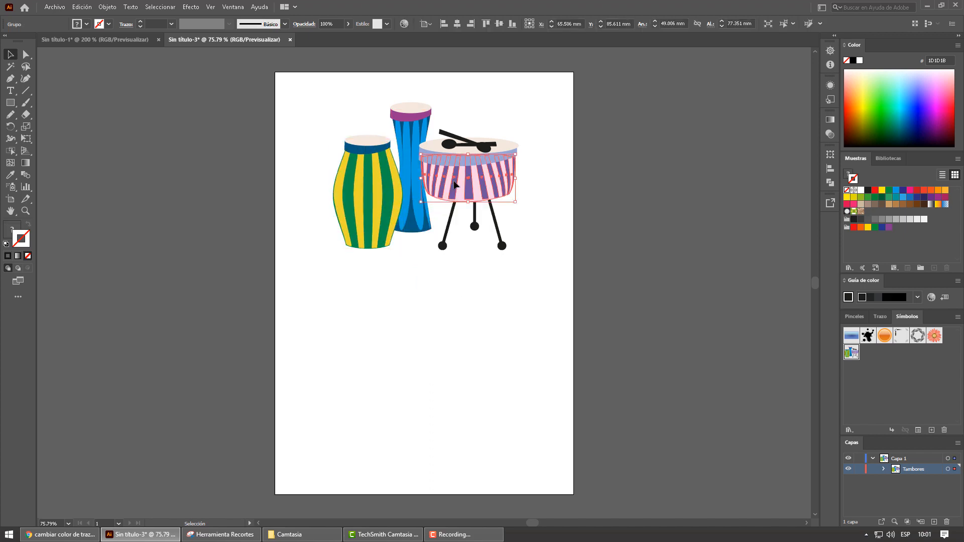
{"action": "right_click", "coordinate": [454, 185]}
{"action": "left_click", "coordinate": [485, 265]}
{"action": "left_click", "coordinate": [510, 229]}
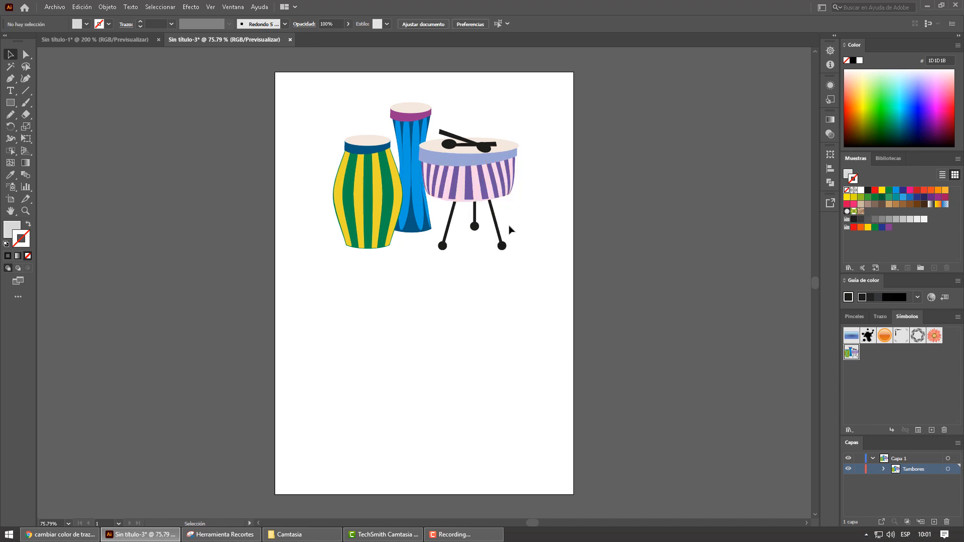
{"action": "left_click", "coordinate": [470, 183]}
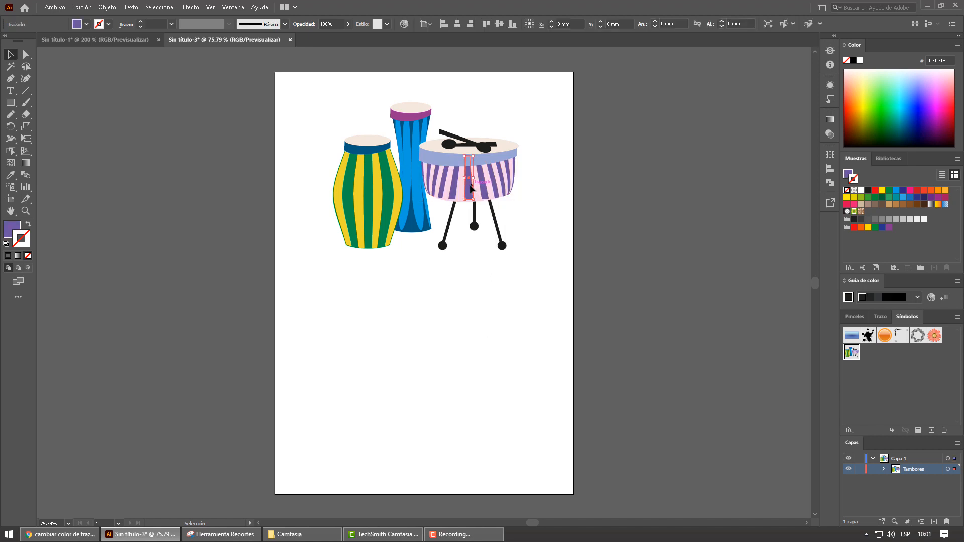
Step: Ungroup the green and yellow drum's striped body, including the nested group of yellow stripes
{"action": "left_click", "coordinate": [383, 184]}
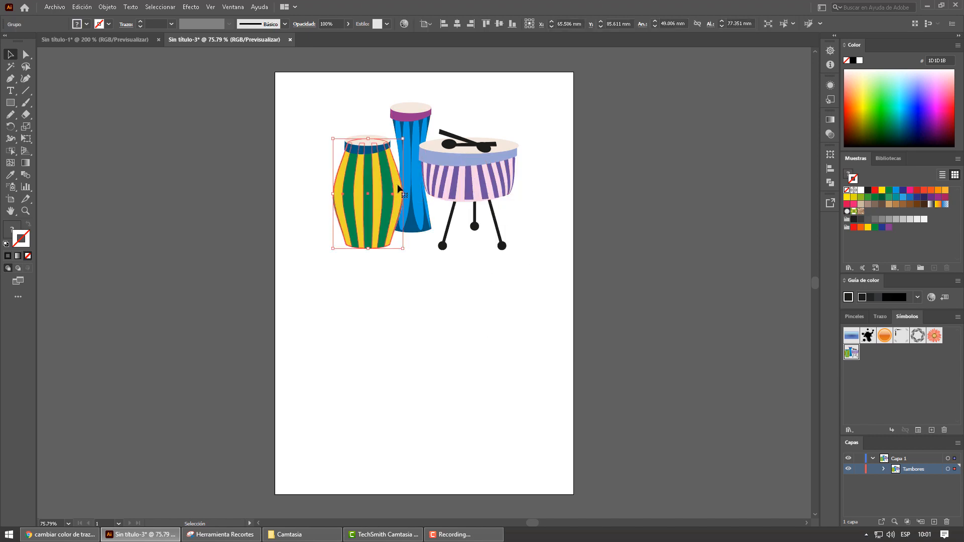
{"action": "right_click", "coordinate": [399, 189]}
{"action": "left_click", "coordinate": [440, 270]}
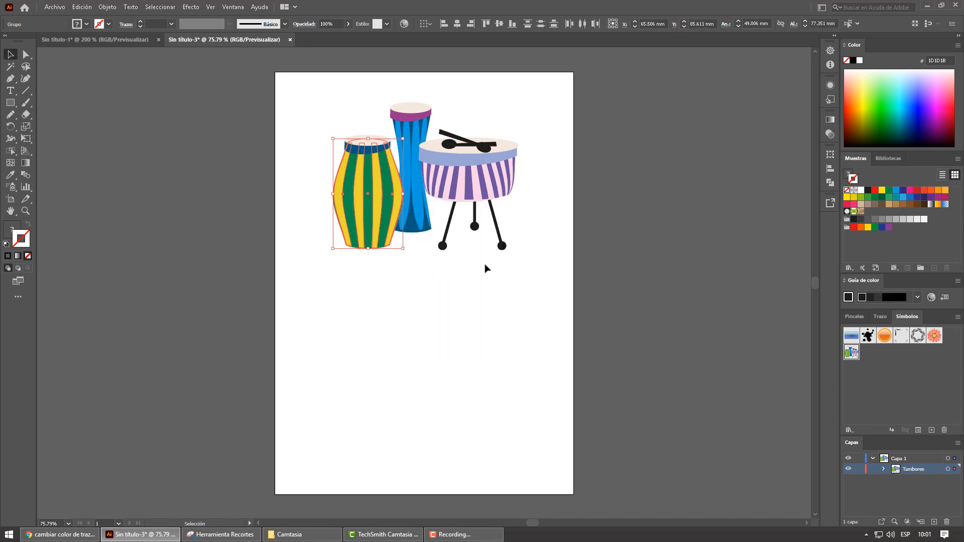
{"action": "left_click", "coordinate": [485, 269]}
{"action": "left_click", "coordinate": [398, 191]}
{"action": "right_click", "coordinate": [397, 191]}
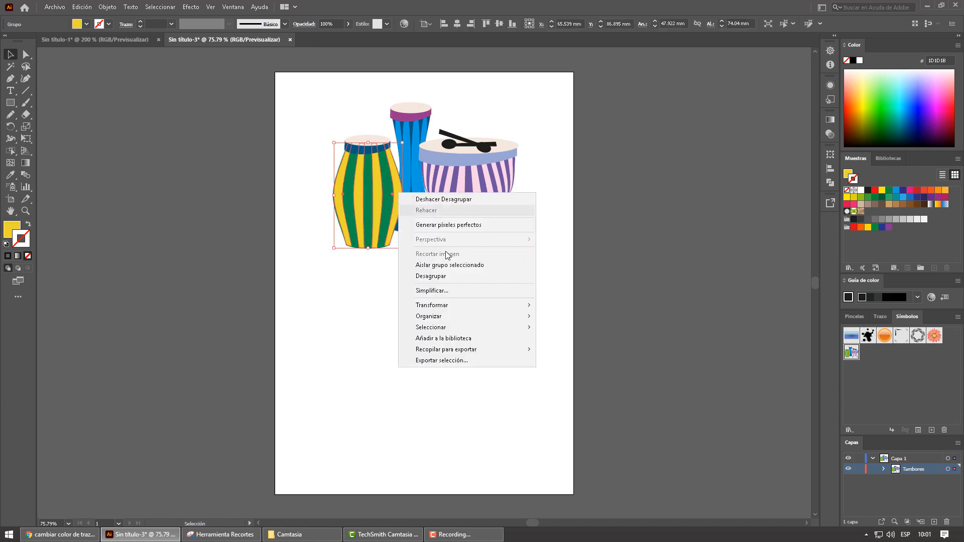
{"action": "left_click", "coordinate": [431, 277]}
{"action": "left_click", "coordinate": [378, 201]}
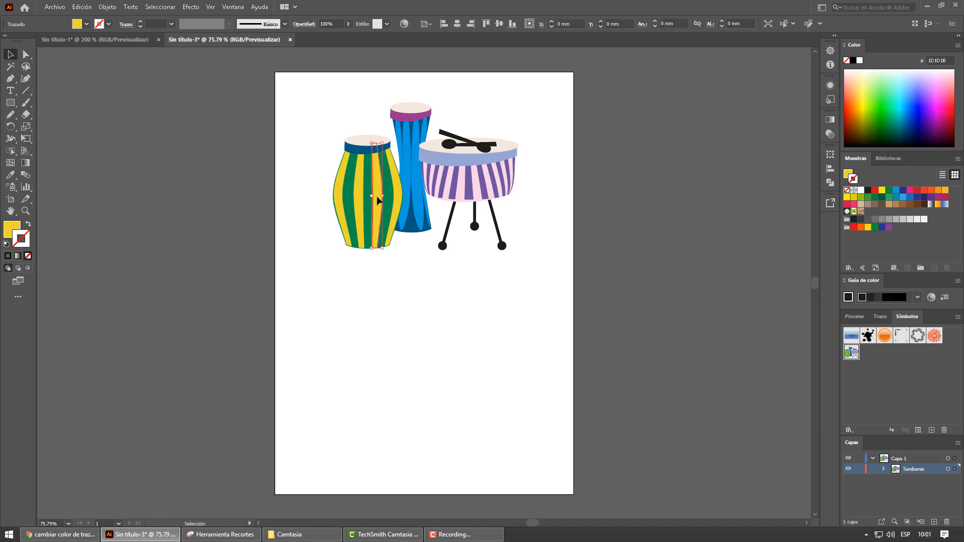
Step: Check whether the tall blue drum's body can be ungrouped, and select its purple band
{"action": "left_click", "coordinate": [409, 143]}
{"action": "right_click", "coordinate": [410, 143]}
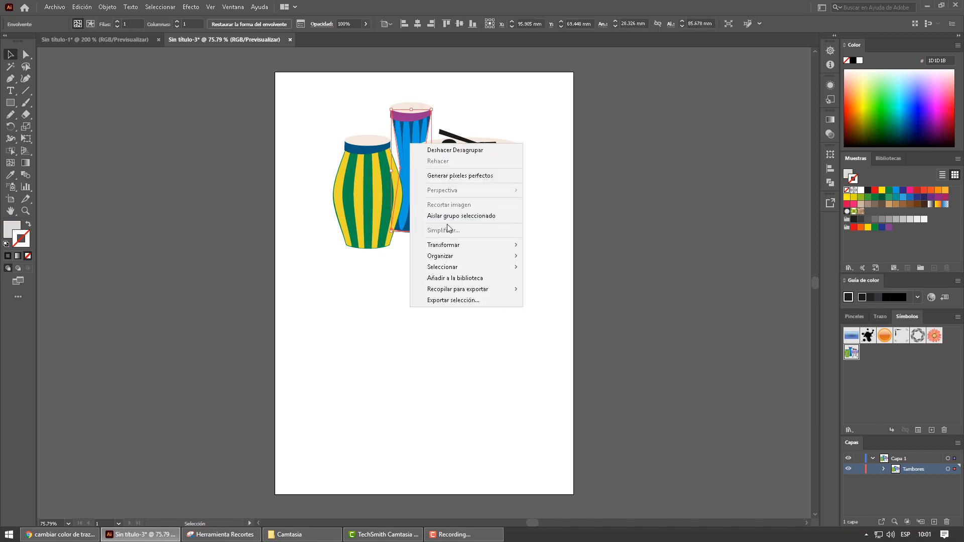
{"action": "left_click", "coordinate": [465, 96]}
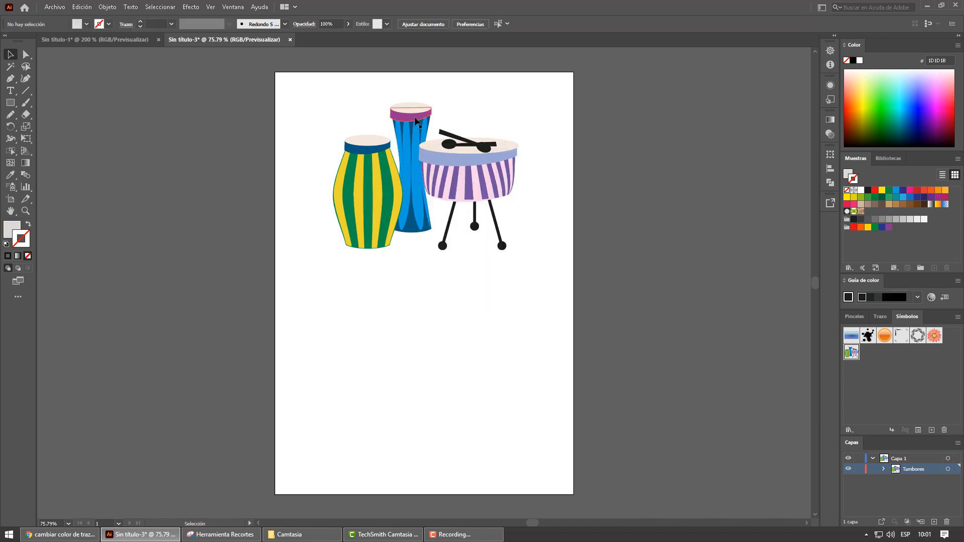
{"action": "left_click", "coordinate": [415, 119]}
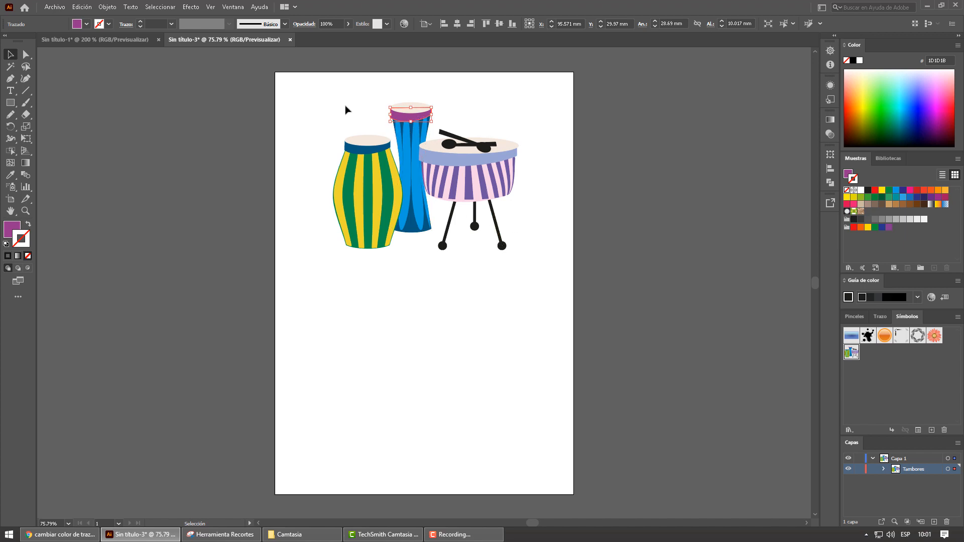
{"action": "left_click_drag", "start_coordinate": [338, 101], "coordinate": [522, 261]}
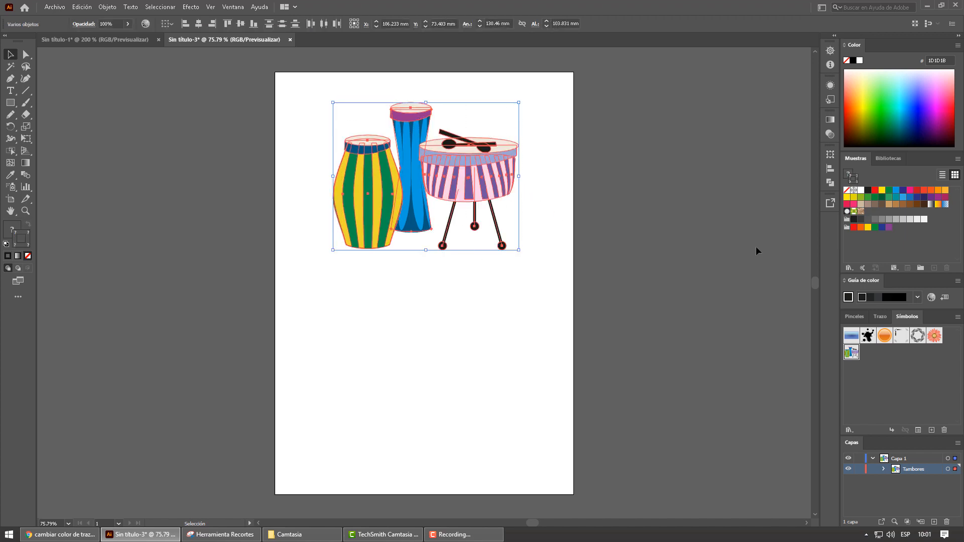
{"action": "left_click", "coordinate": [562, 178]}
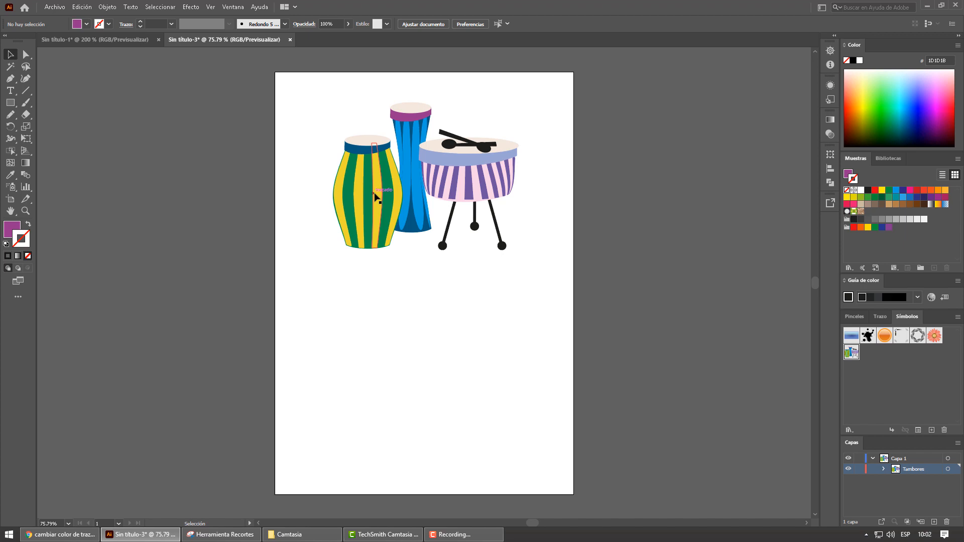
Step: Draw a purple-filled square about 58 mm wide below the drums and give it a black outline
{"action": "left_click", "coordinate": [11, 102]}
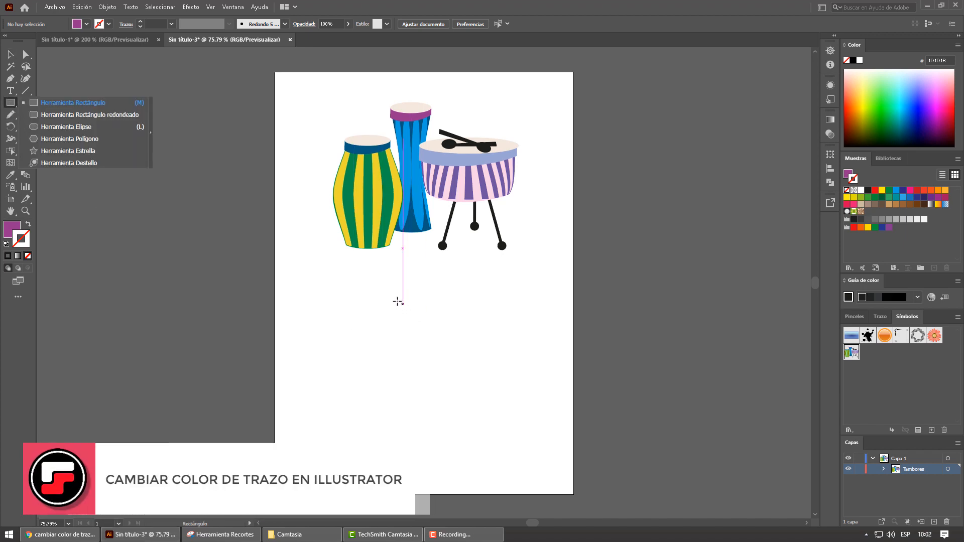
{"action": "left_click_drag", "start_coordinate": [388, 300], "coordinate": [471, 383]}
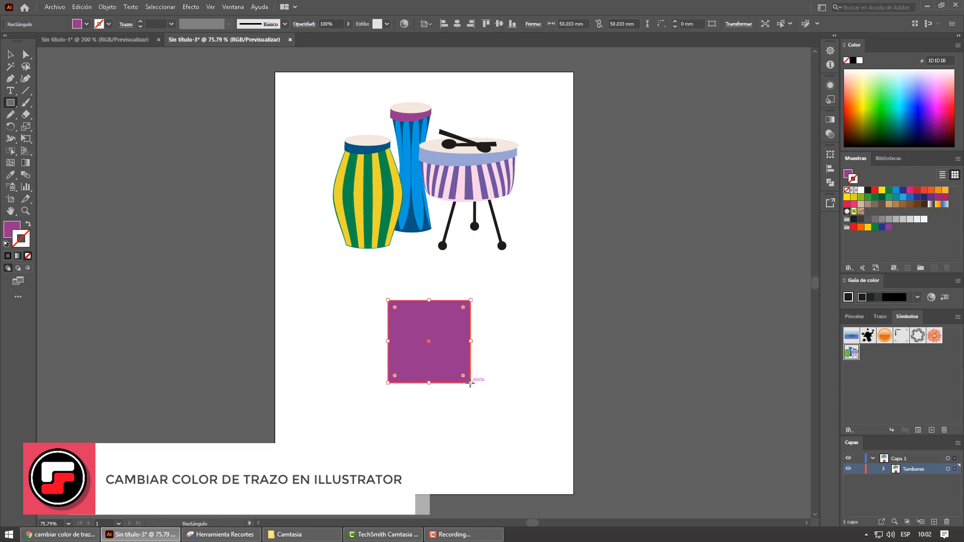
{"action": "left_click", "coordinate": [109, 23]}
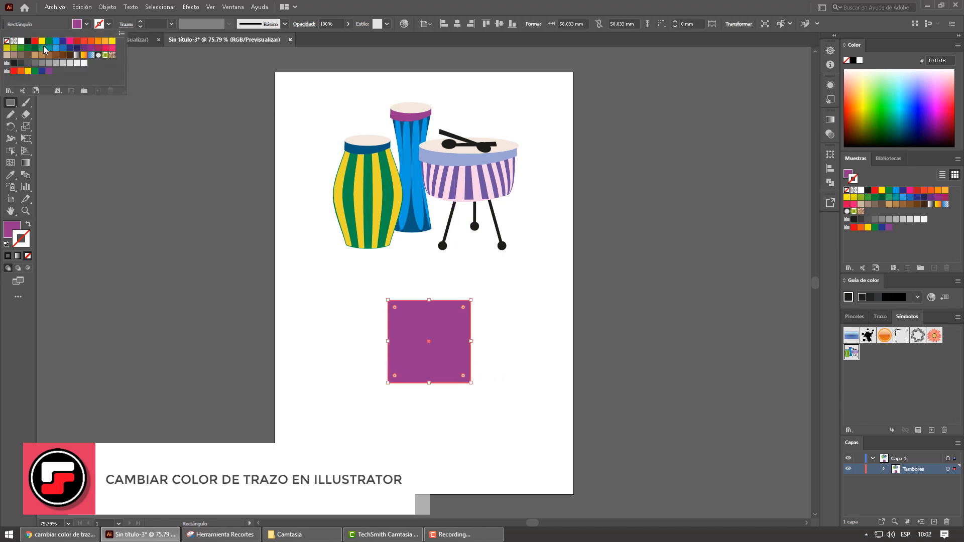
{"action": "left_click", "coordinate": [27, 41]}
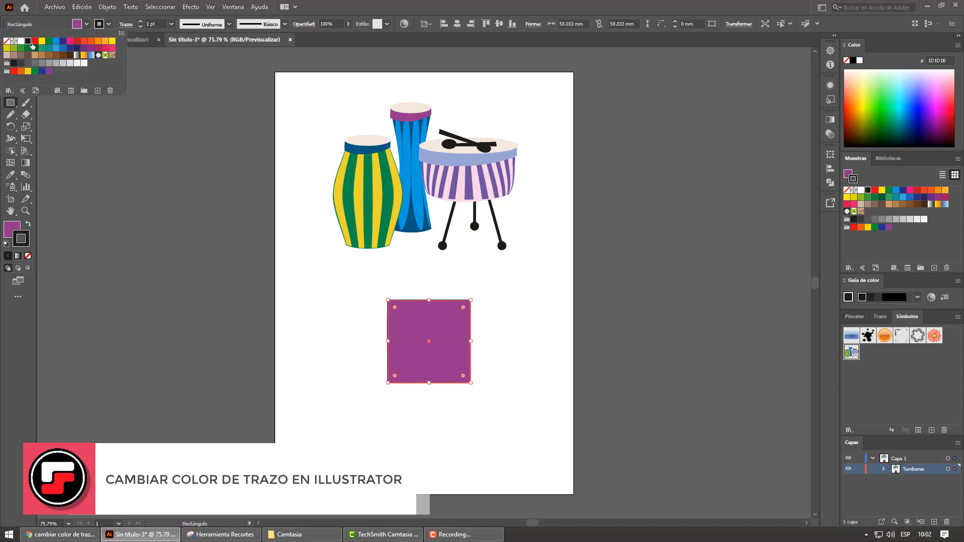
Step: Increase the square's stroke weight to 24 pt and deselect it
{"action": "left_click", "coordinate": [141, 22]}
{"action": "left_click", "coordinate": [140, 22]}
{"action": "left_click", "coordinate": [141, 22]}
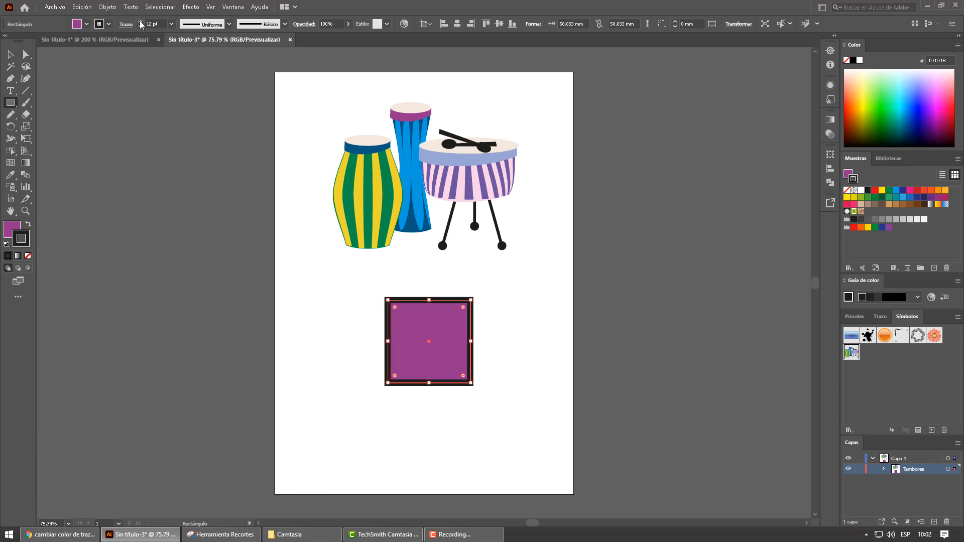
{"action": "left_click", "coordinate": [140, 22]}
{"action": "left_click", "coordinate": [140, 22]}
{"action": "left_click", "coordinate": [141, 22]}
{"action": "left_click", "coordinate": [141, 23]}
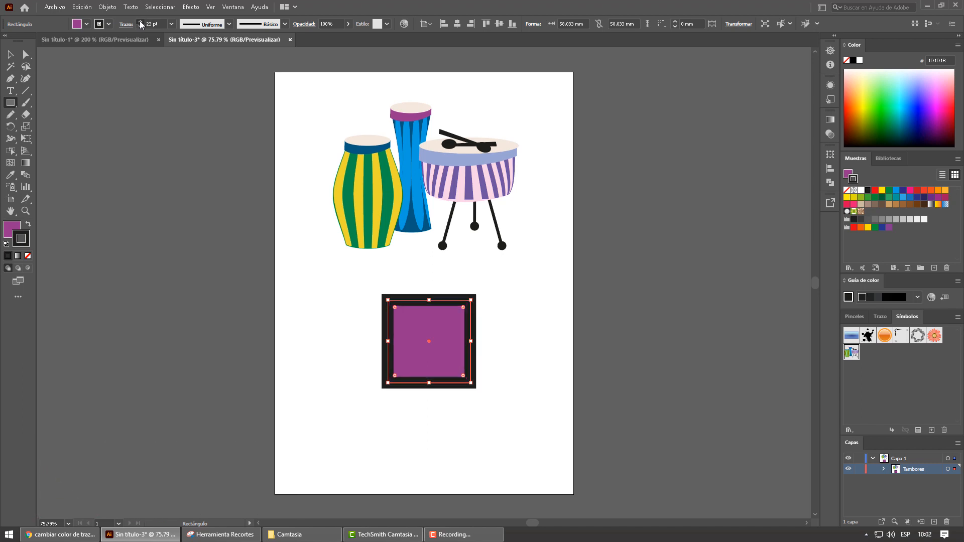
{"action": "left_click", "coordinate": [140, 22]}
{"action": "left_click", "coordinate": [10, 54]}
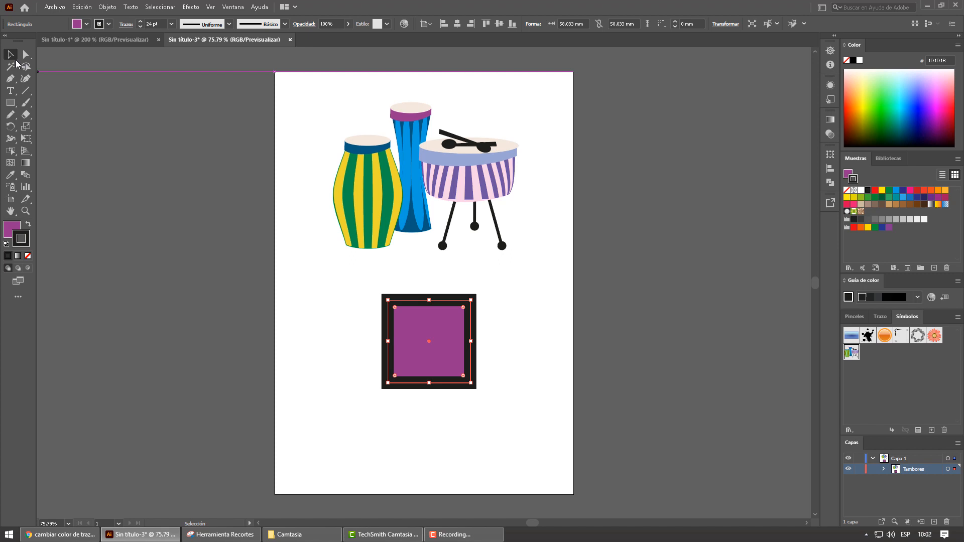
{"action": "left_click", "coordinate": [501, 303]}
Step: Try the Eyedropper on the square by sampling the green of the striped drum, and undo the change
{"action": "left_click", "coordinate": [469, 310]}
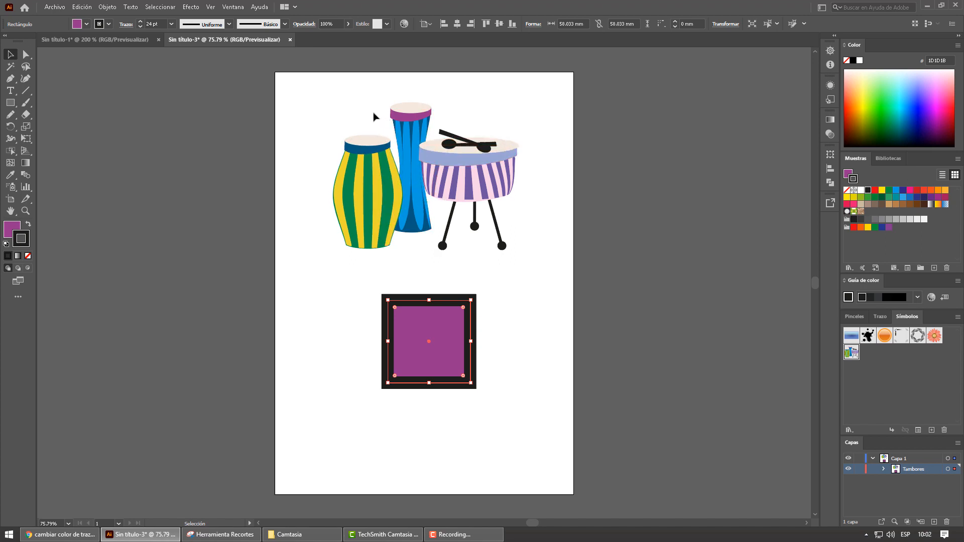
{"action": "left_click", "coordinate": [10, 174]}
{"action": "left_click", "coordinate": [384, 203]}
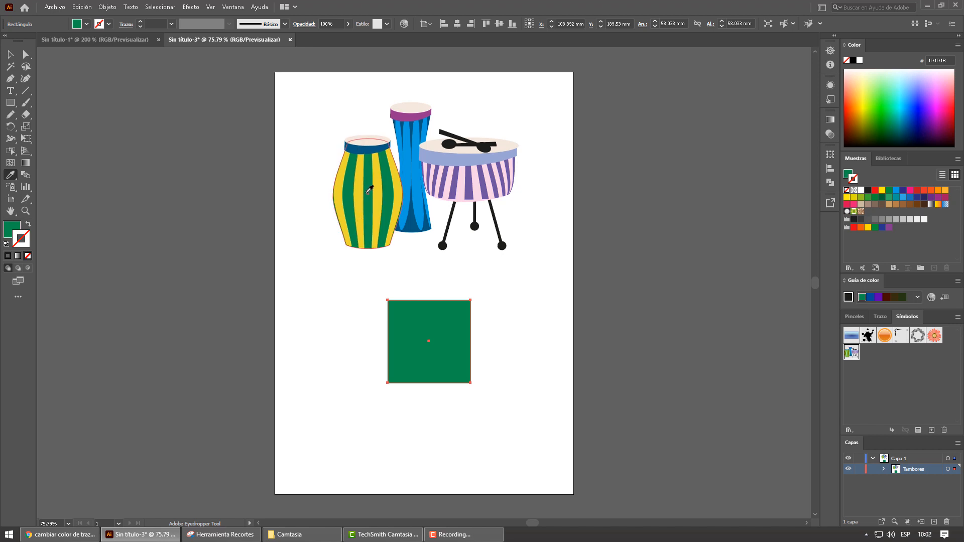
{"action": "key", "text": "ctrl+z"}
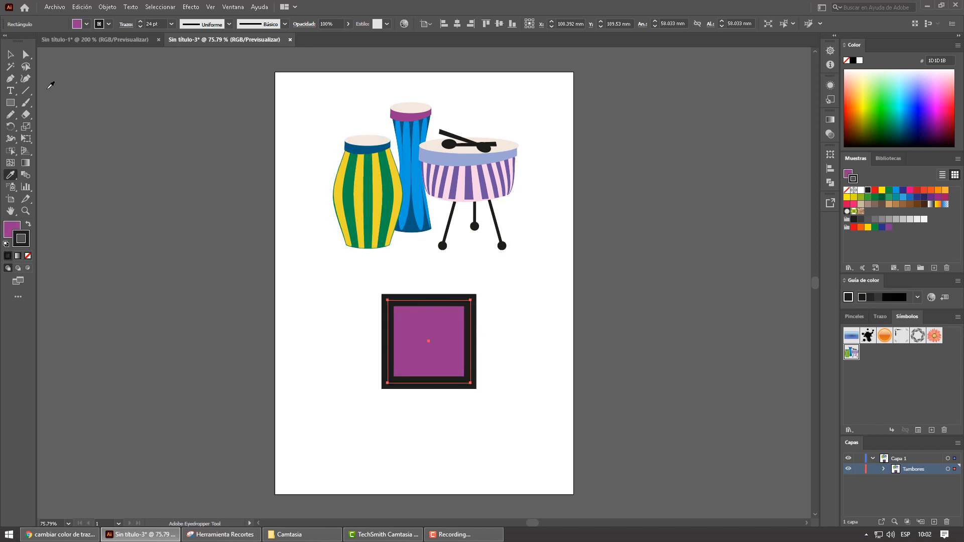
{"action": "left_click", "coordinate": [10, 58]}
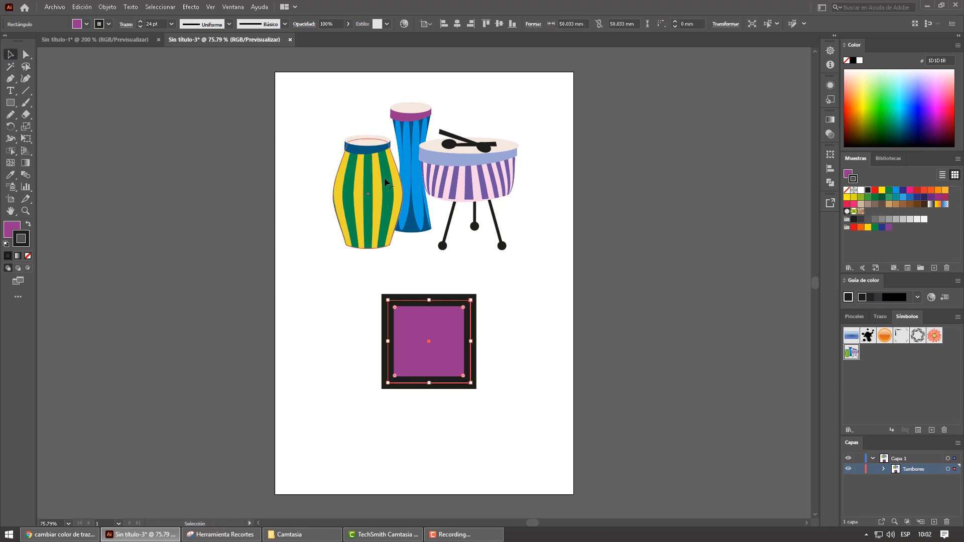
{"action": "left_click", "coordinate": [503, 306]}
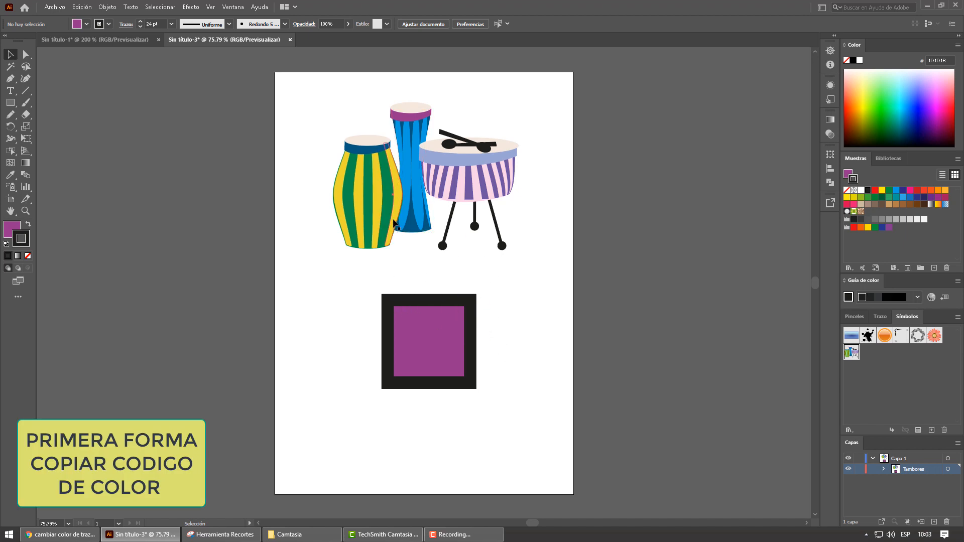
Step: Copy the hexadecimal fill code of the rightmost yellow stripe on the green and yellow drum
{"action": "left_click", "coordinate": [398, 202]}
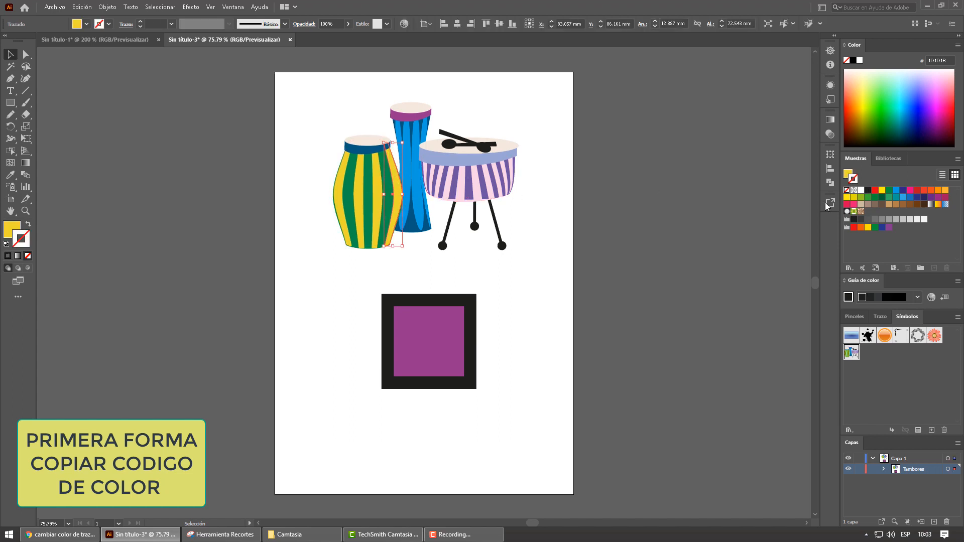
{"action": "left_click", "coordinate": [848, 175]}
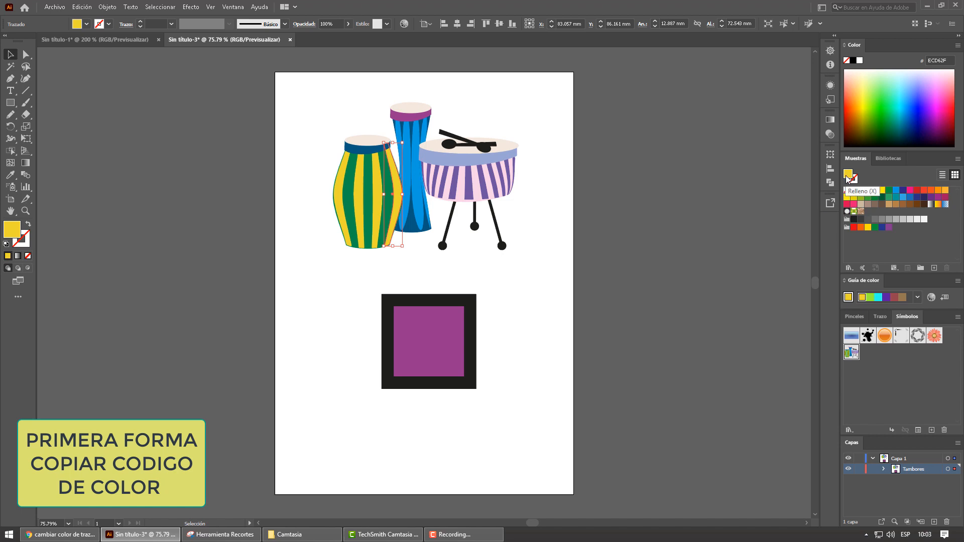
{"action": "double_click", "coordinate": [848, 175]}
{"action": "key", "text": "ctrl+c"}
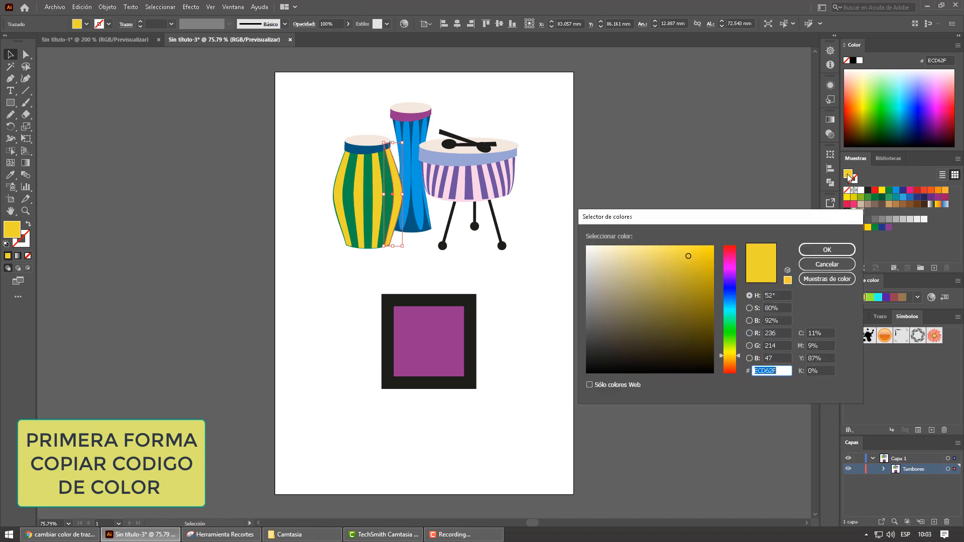
{"action": "right_click", "coordinate": [764, 372]}
{"action": "left_click", "coordinate": [658, 406]}
{"action": "left_click", "coordinate": [824, 251]}
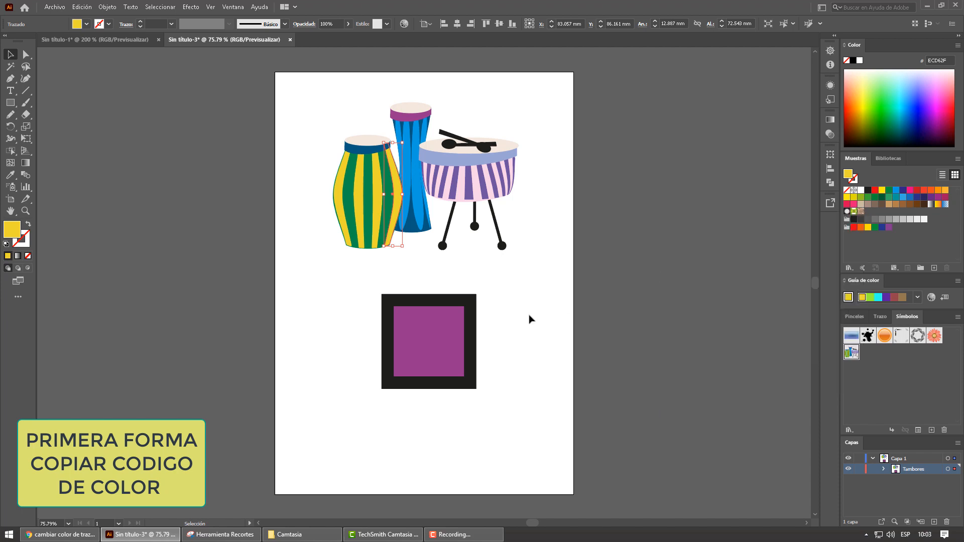
Step: Set the square's stroke colour to the copied code ECD62F
{"action": "left_click", "coordinate": [474, 324]}
{"action": "left_click", "coordinate": [854, 179]}
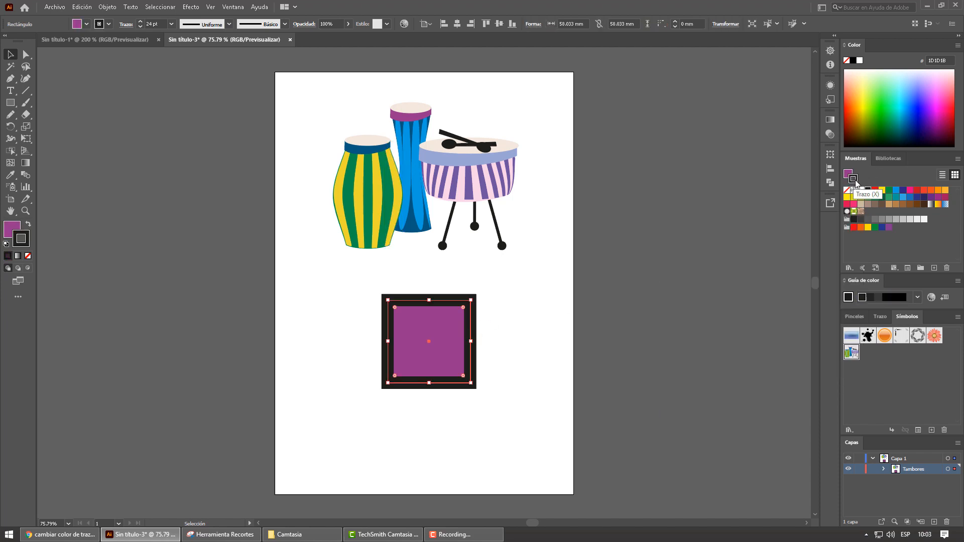
{"action": "double_click", "coordinate": [853, 180]}
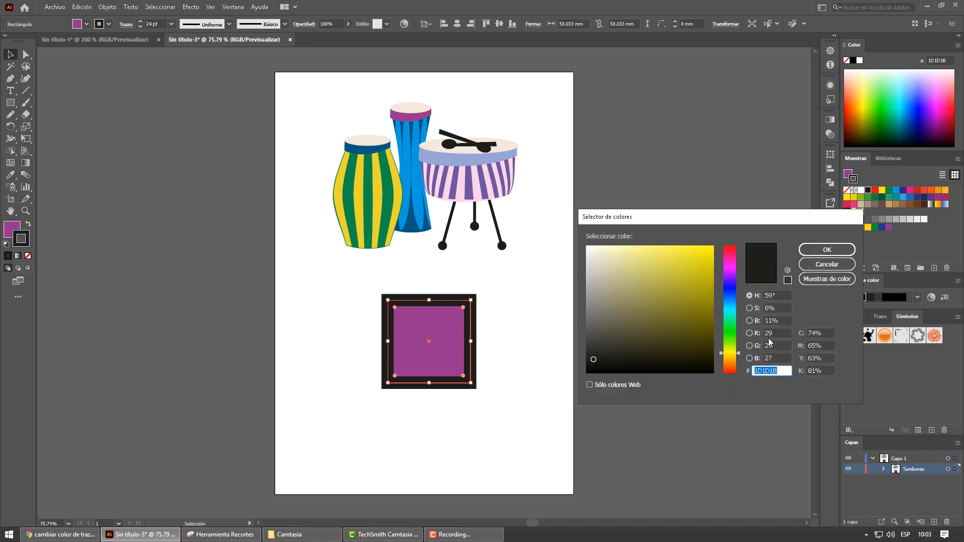
{"action": "right_click", "coordinate": [771, 370]}
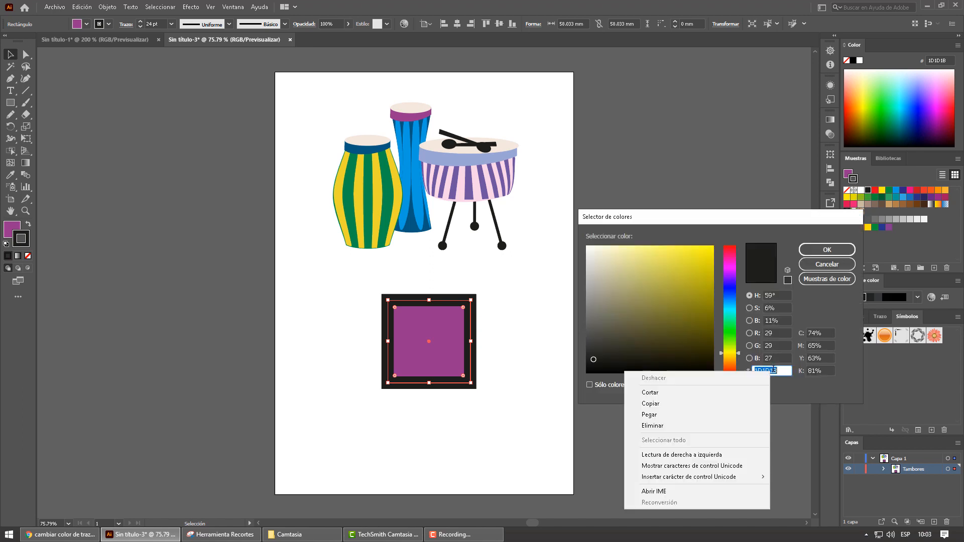
{"action": "left_click", "coordinate": [665, 414]}
{"action": "left_click", "coordinate": [827, 249]}
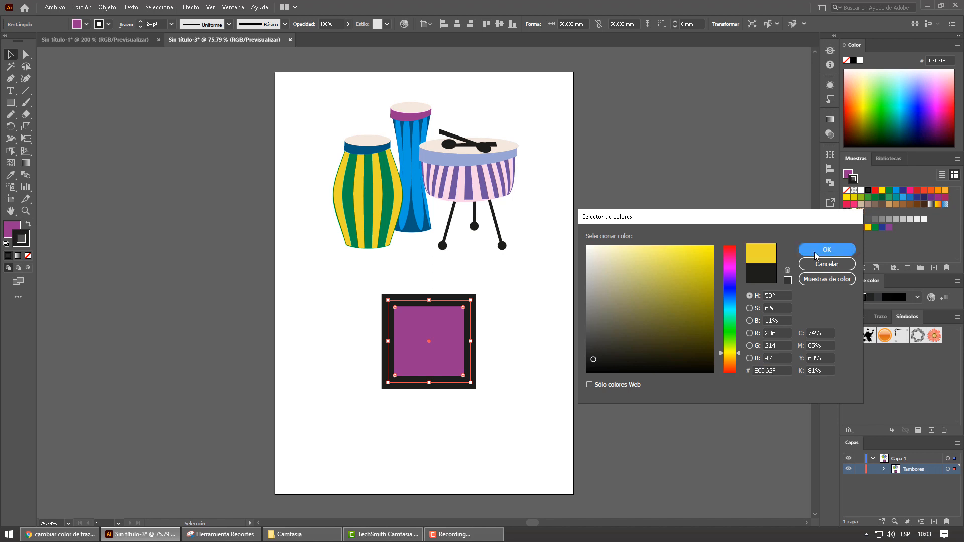
{"action": "left_click", "coordinate": [501, 333]}
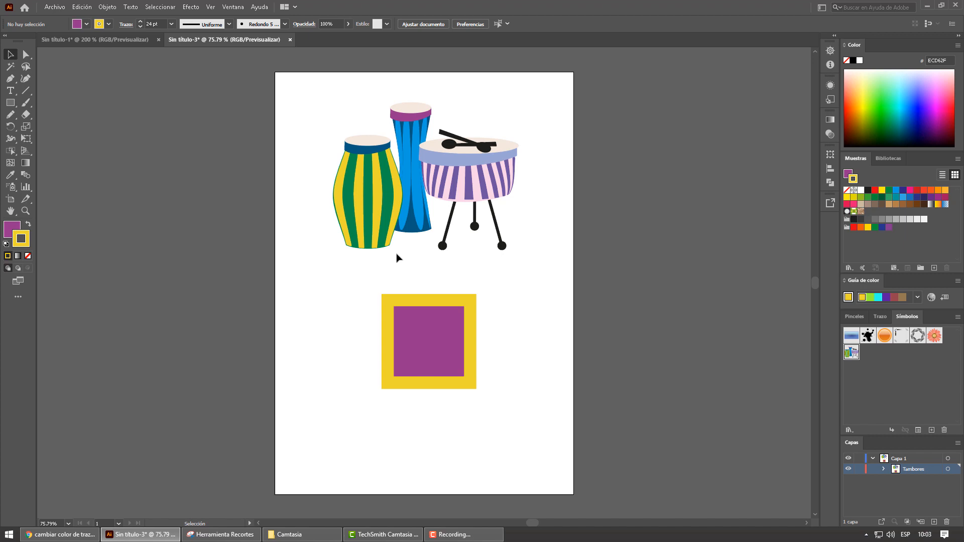
Step: Load the striped drum's green fill into the Color Guide and apply that green to the square's stroke
{"action": "left_click", "coordinate": [349, 200]}
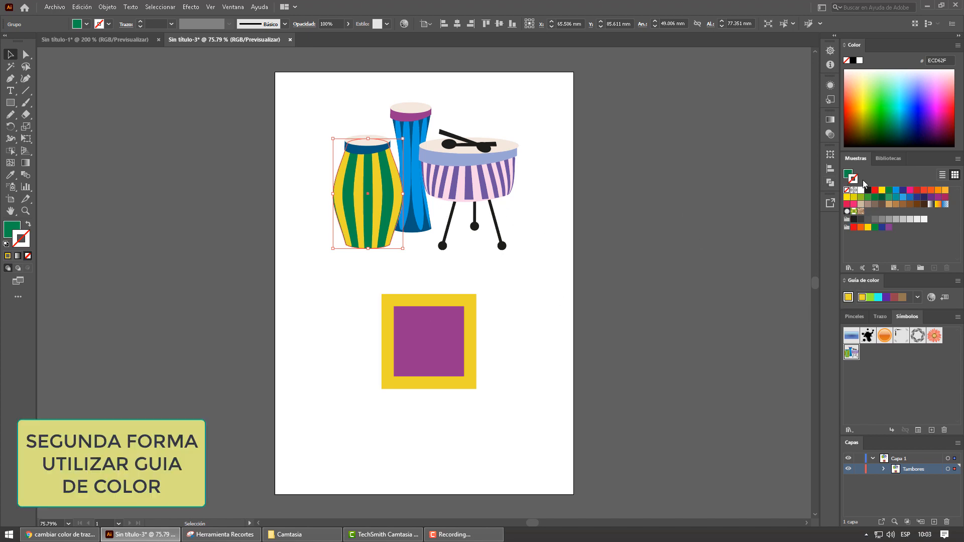
{"action": "left_click", "coordinate": [848, 174]}
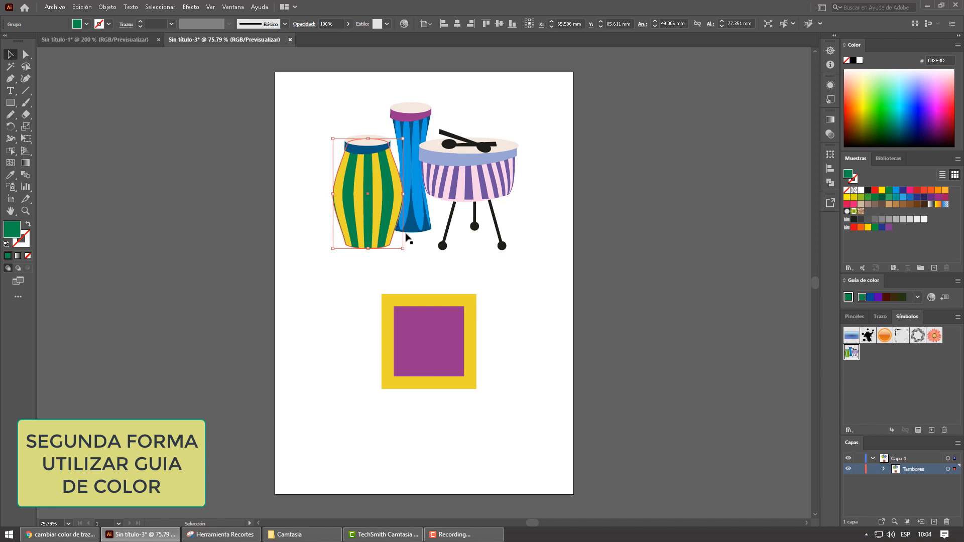
{"action": "left_click", "coordinate": [470, 325]}
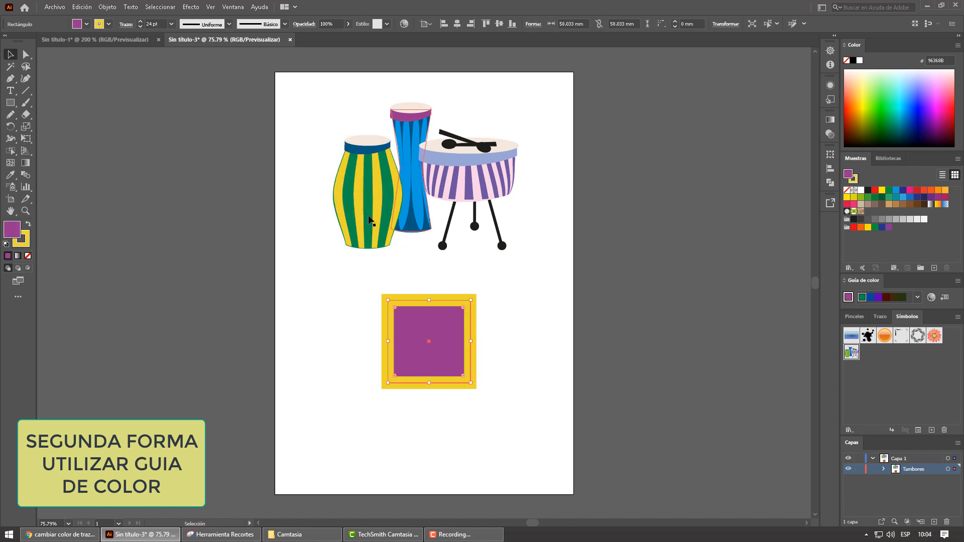
{"action": "left_click", "coordinate": [348, 196]}
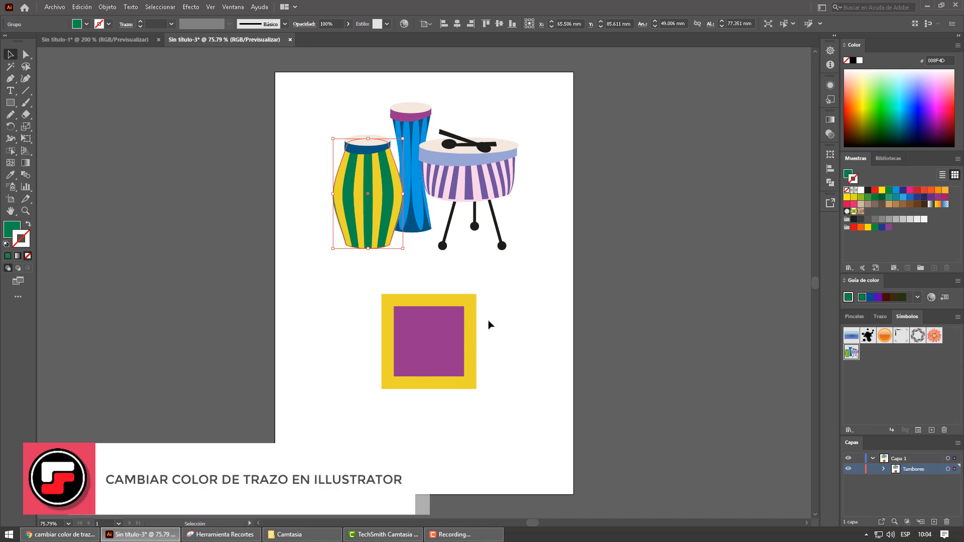
{"action": "left_click", "coordinate": [471, 336]}
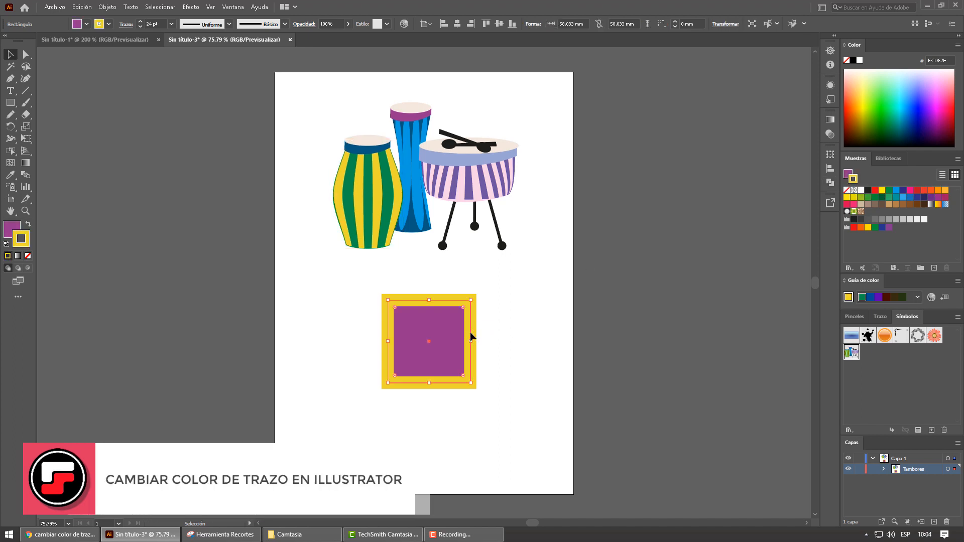
{"action": "left_click", "coordinate": [862, 300]}
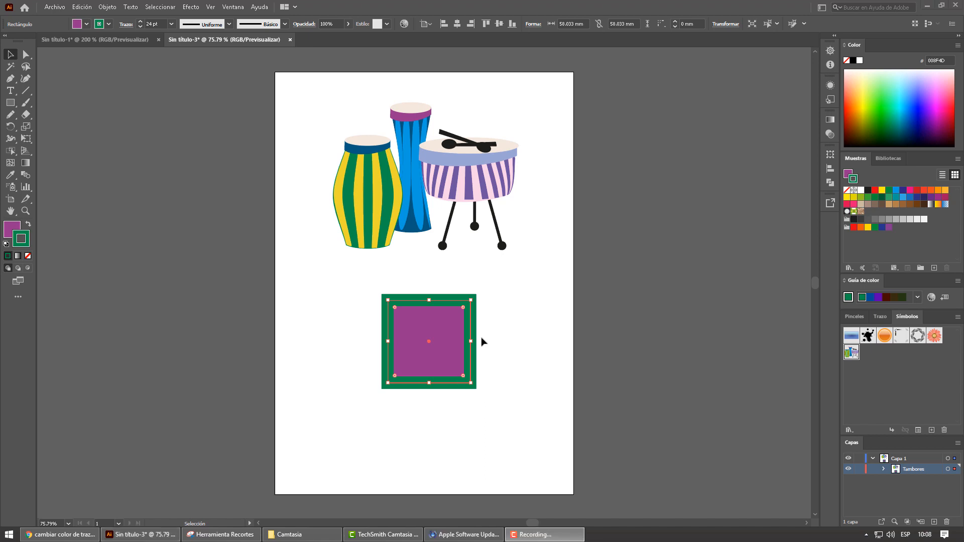
{"action": "left_click", "coordinate": [417, 140]}
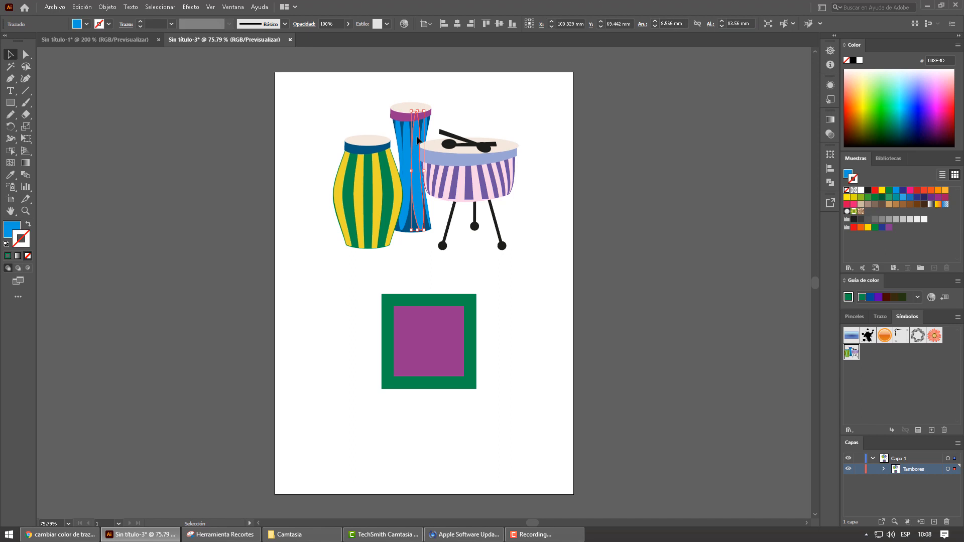
{"action": "left_click", "coordinate": [847, 175]}
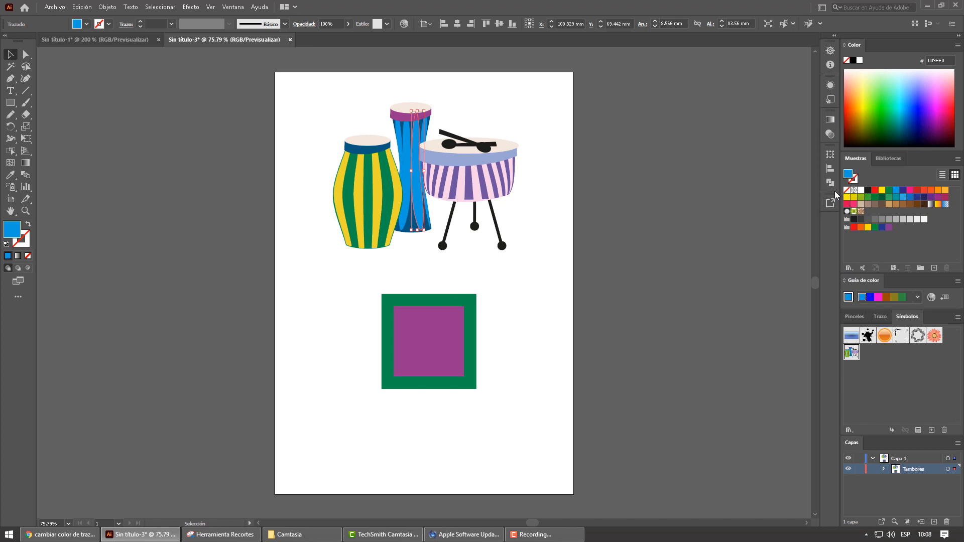
{"action": "left_click", "coordinate": [472, 329]}
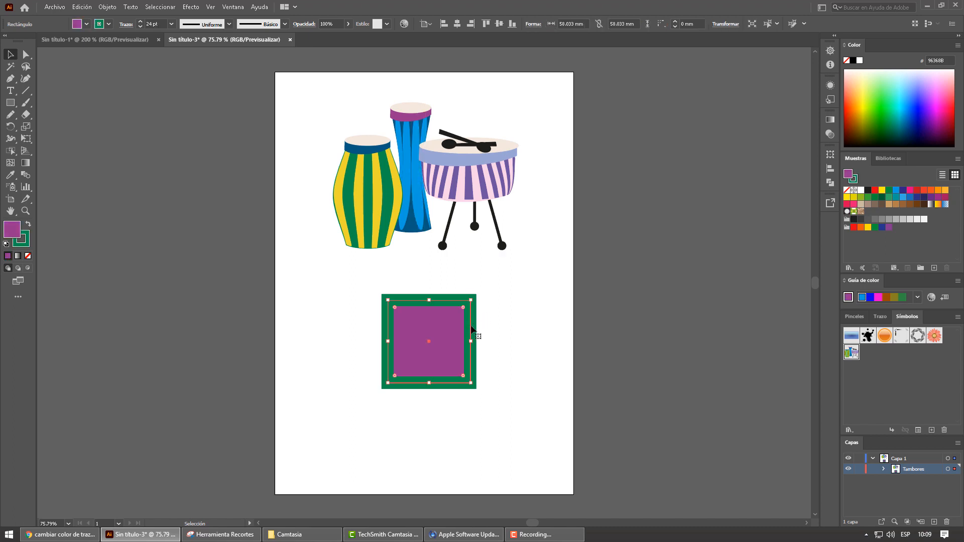
{"action": "left_click", "coordinate": [853, 180]}
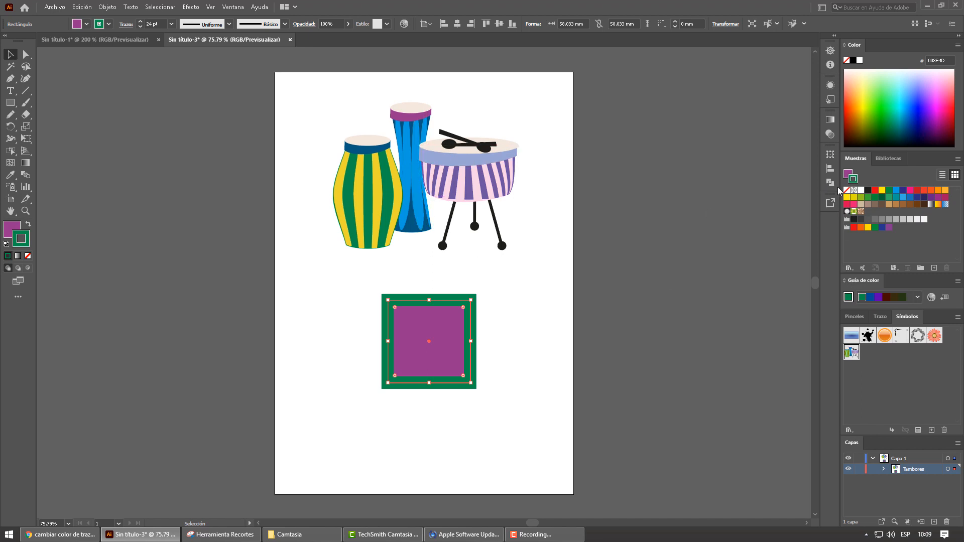
Step: Load the tall drum's light blue fill into the Color Guide and apply that blue to the square's stroke
{"action": "left_click", "coordinate": [415, 177]}
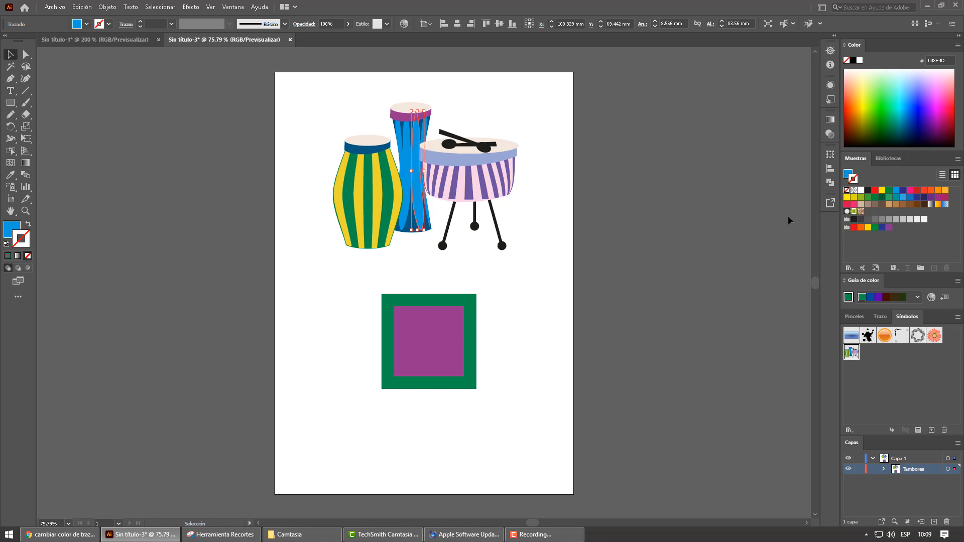
{"action": "left_click", "coordinate": [847, 176]}
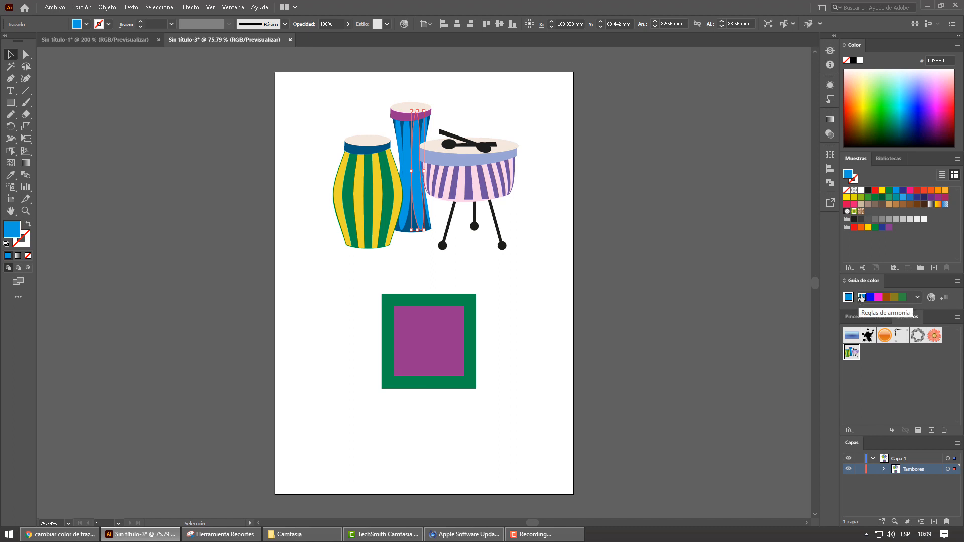
{"action": "left_click", "coordinate": [856, 180]}
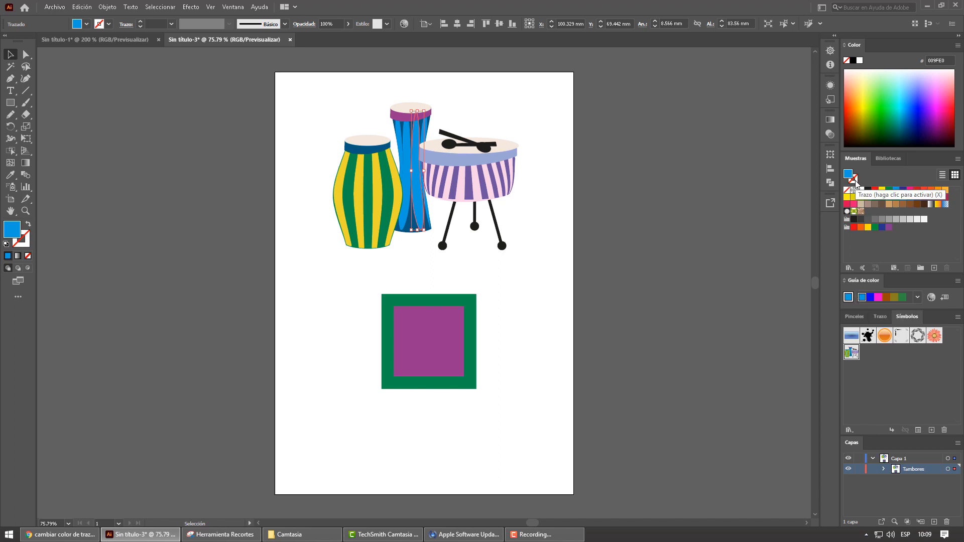
{"action": "left_click", "coordinate": [472, 345]}
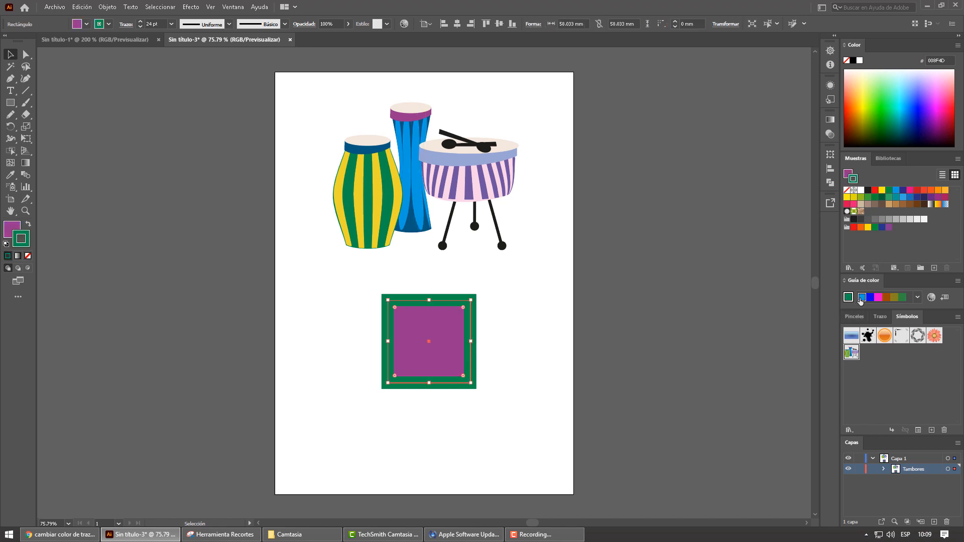
{"action": "left_click", "coordinate": [861, 299]}
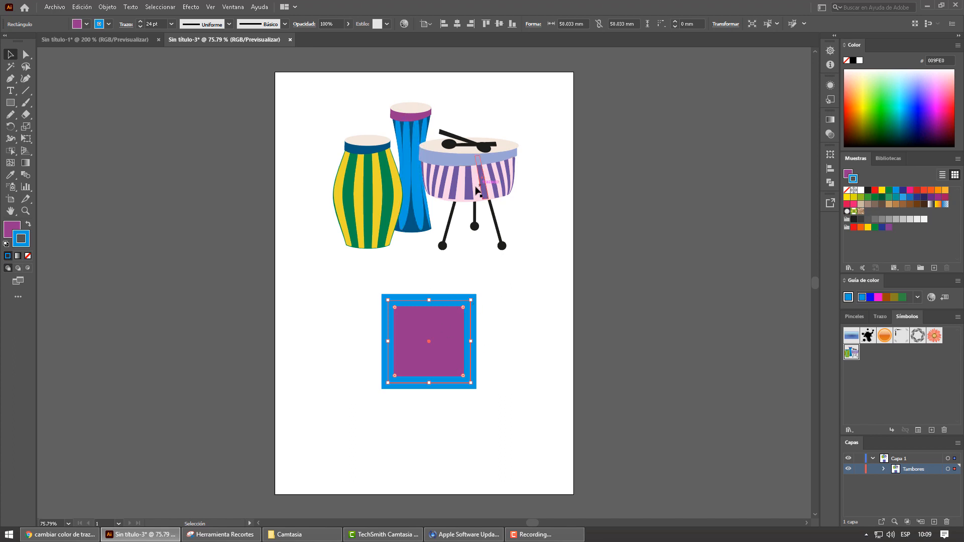
Step: Load the lavender fill of the tripod drum's rim into the Color Guide, apply it to the square's stroke and deselect
{"action": "left_click", "coordinate": [444, 160]}
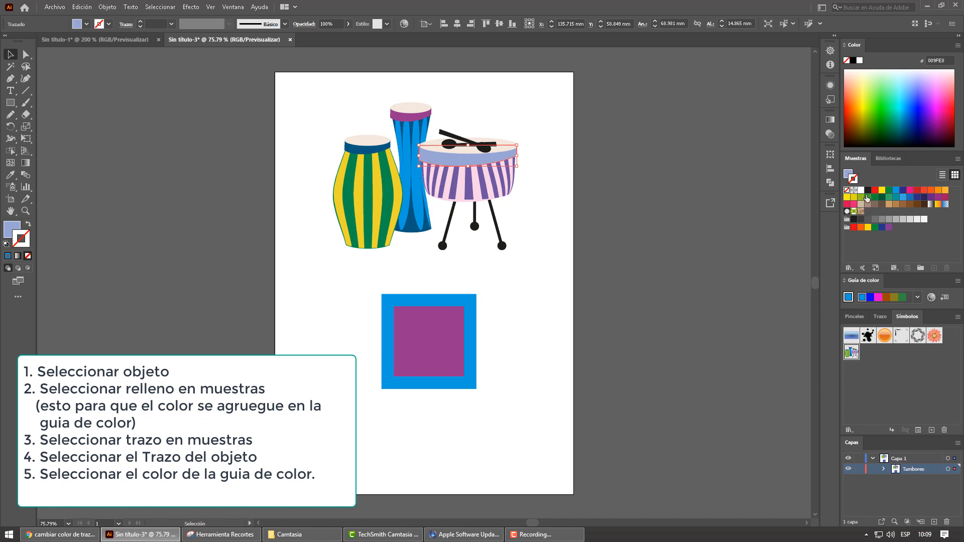
{"action": "left_click", "coordinate": [847, 174]}
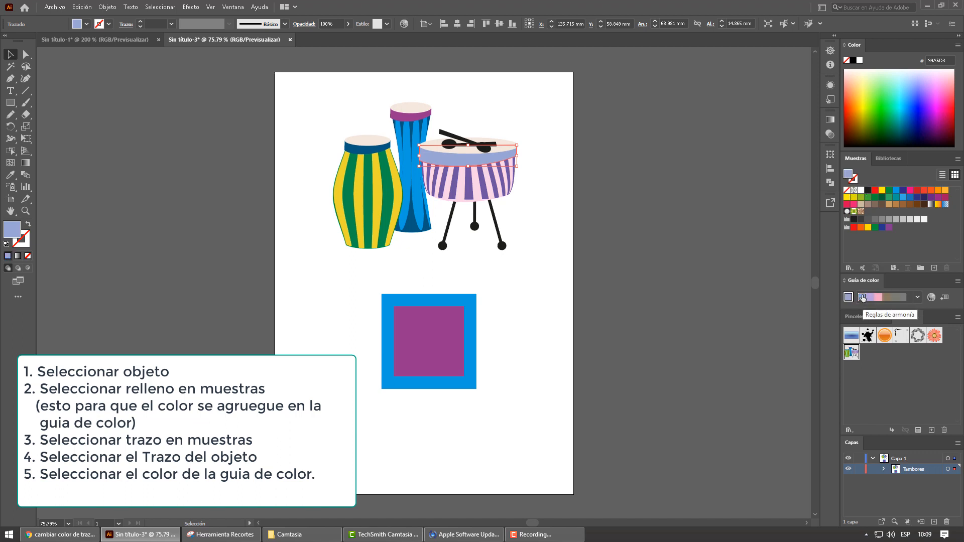
{"action": "left_click", "coordinate": [855, 178]}
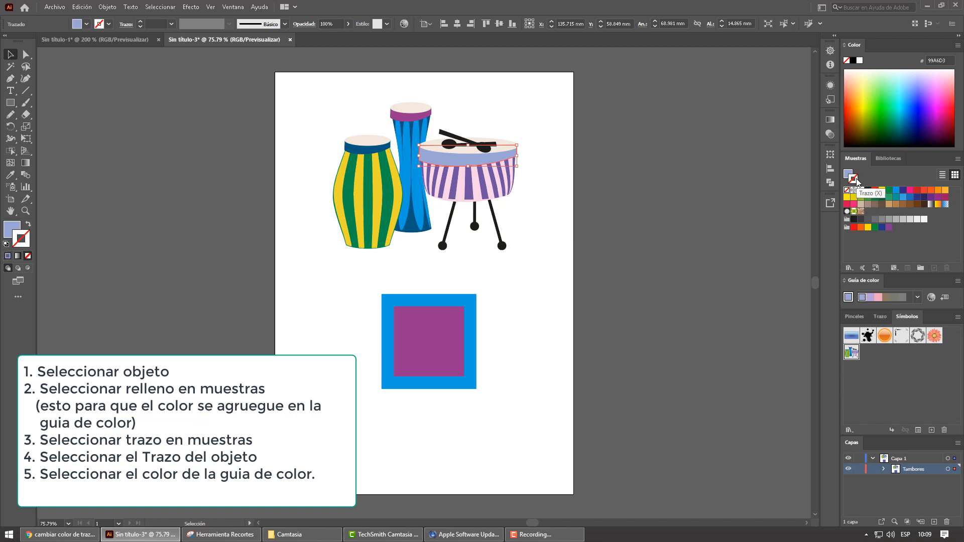
{"action": "left_click", "coordinate": [471, 332]}
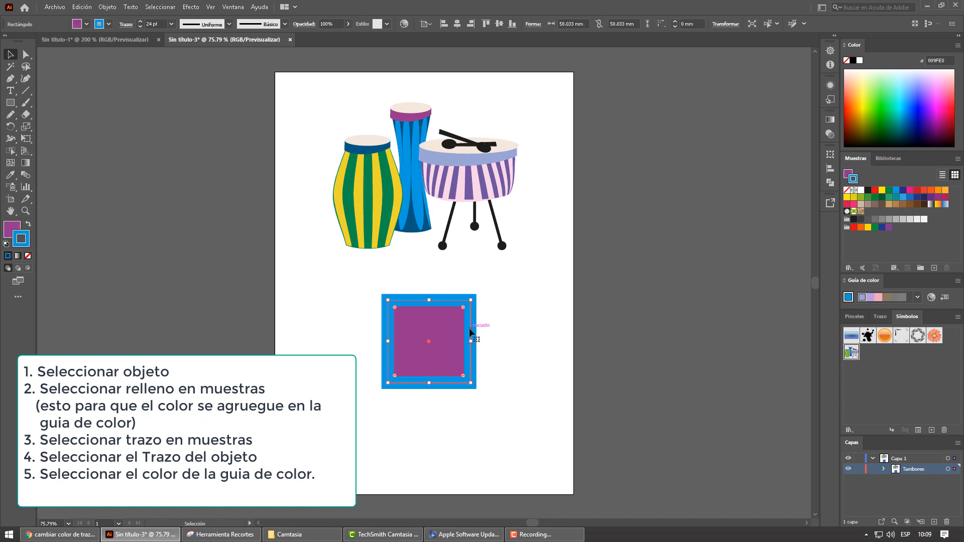
{"action": "left_click", "coordinate": [861, 298]}
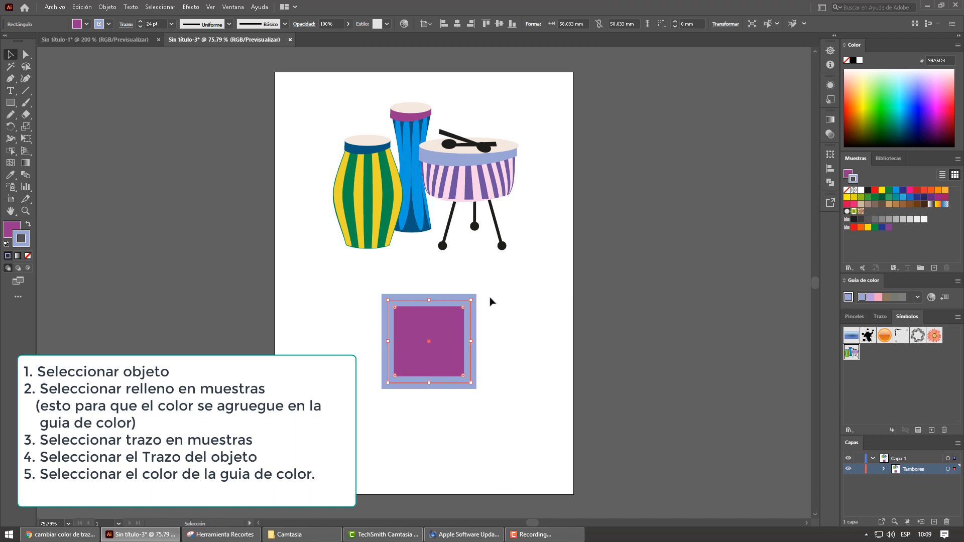
{"action": "left_click", "coordinate": [519, 301]}
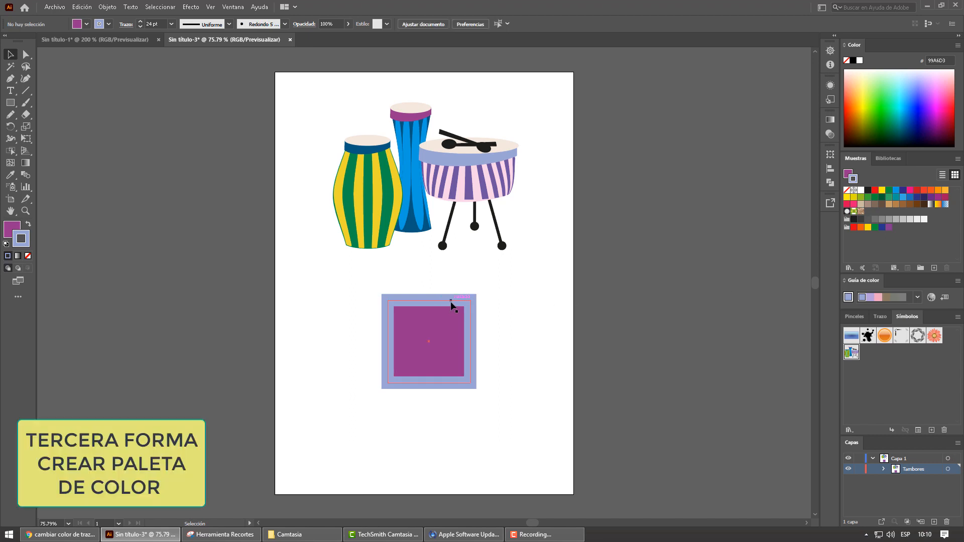
Step: Shift the large square up and to the right, and draw a small square about 12 mm wide at the artboard's left side
{"action": "left_click_drag", "start_coordinate": [451, 303], "coordinate": [504, 279]}
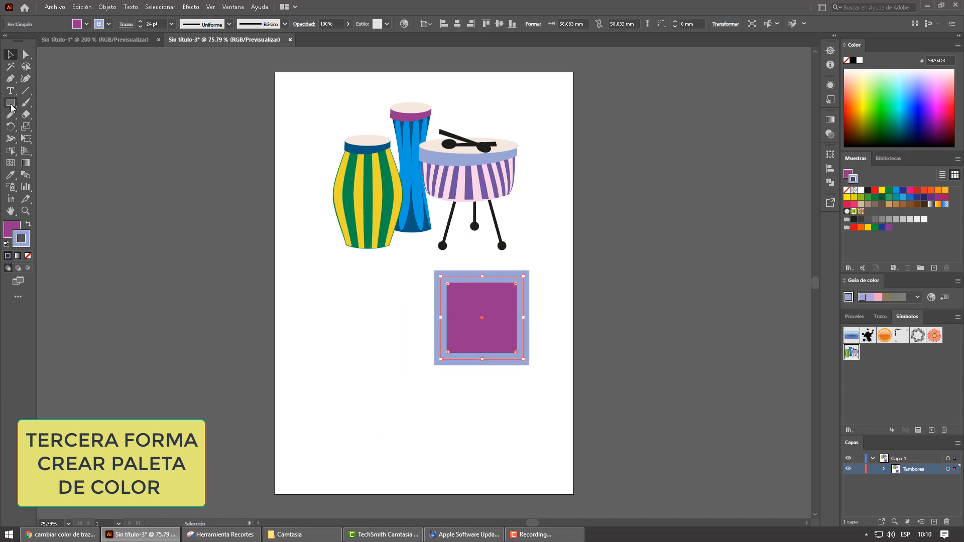
{"action": "left_click", "coordinate": [11, 105]}
{"action": "left_click_drag", "start_coordinate": [299, 276], "coordinate": [316, 294]}
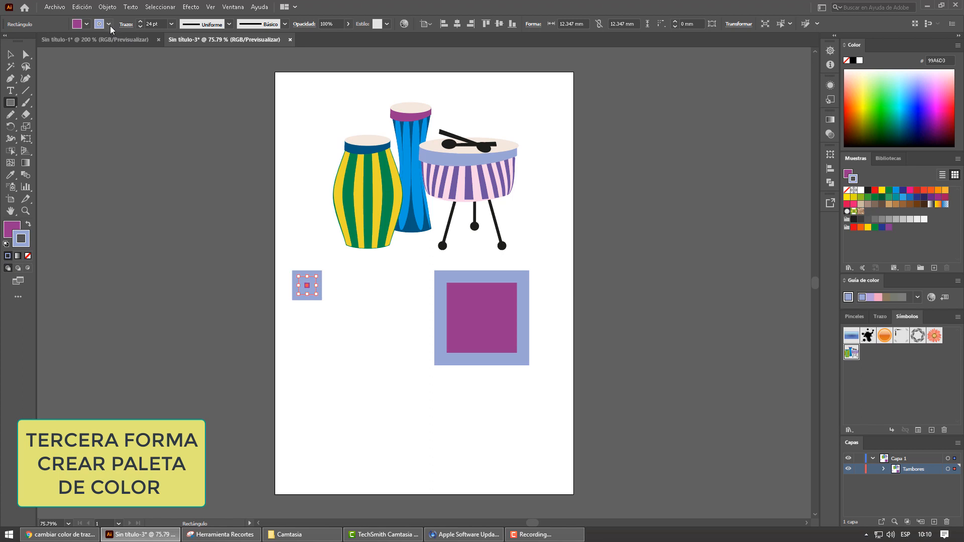
Step: Remove the stroke from the small purple square
{"action": "left_click", "coordinate": [110, 26]}
{"action": "left_click", "coordinate": [6, 41]}
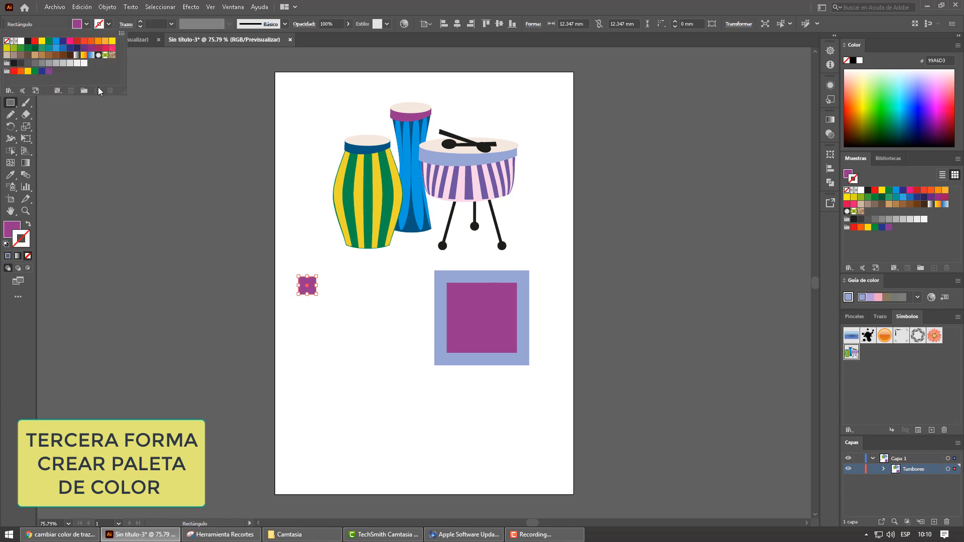
{"action": "key", "text": "Escape"}
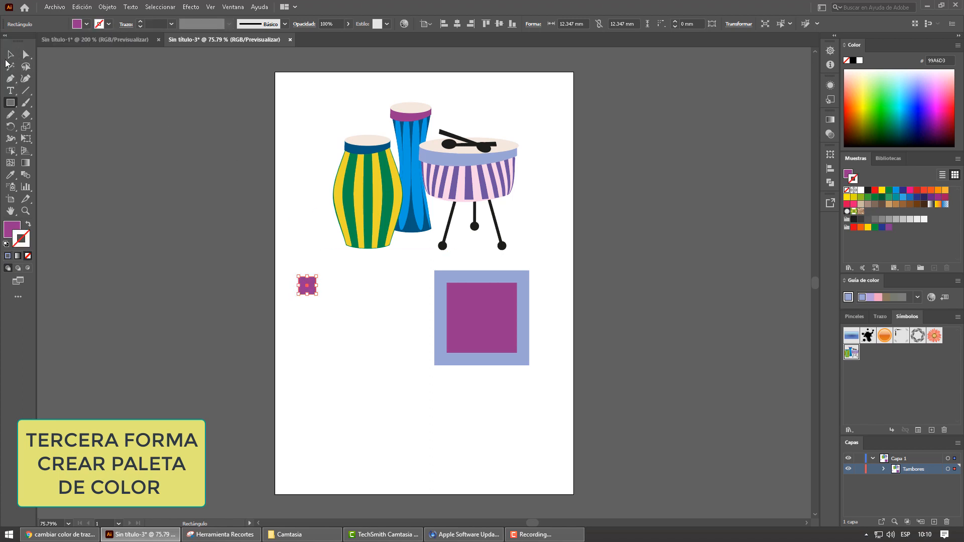
Step: Duplicate the small square upward and downward to form a vertical column of seven palette squares
{"action": "key", "text": "v"}
{"action": "left_click_drag", "start_coordinate": [297, 261], "coordinate": [322, 302]}
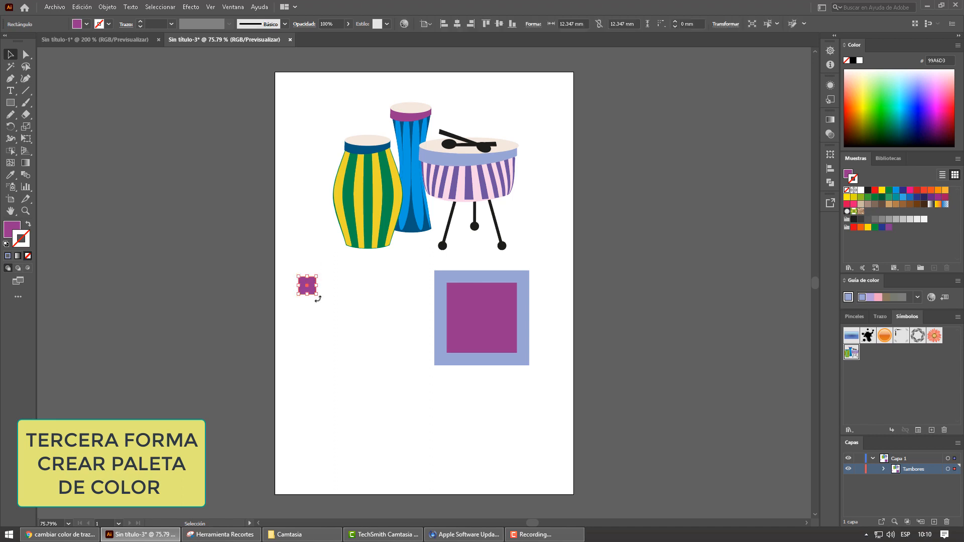
{"action": "scroll", "coordinate": [273, 305], "scroll_direction": "up", "scroll_amount": 4}
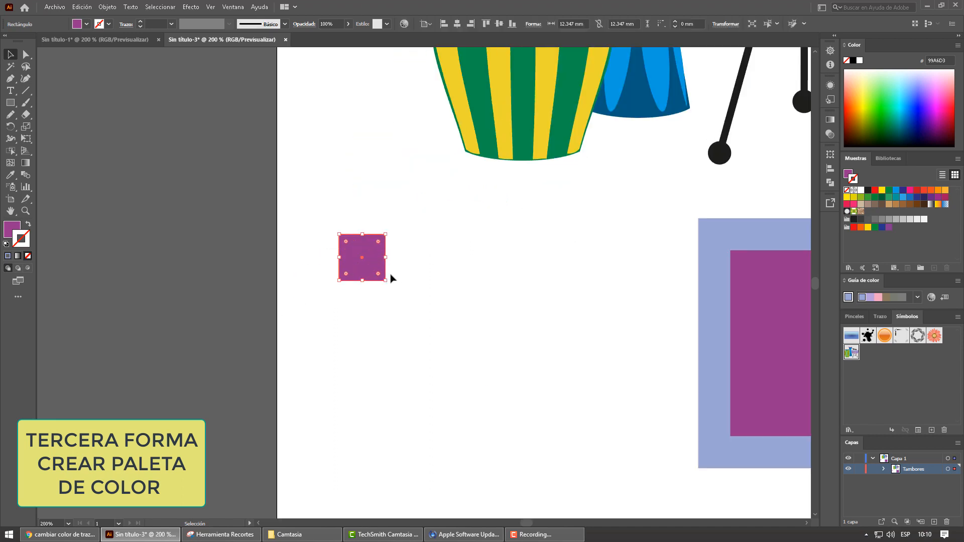
{"action": "left_click_drag", "start_coordinate": [373, 258], "coordinate": [376, 483], "text": "alt"}
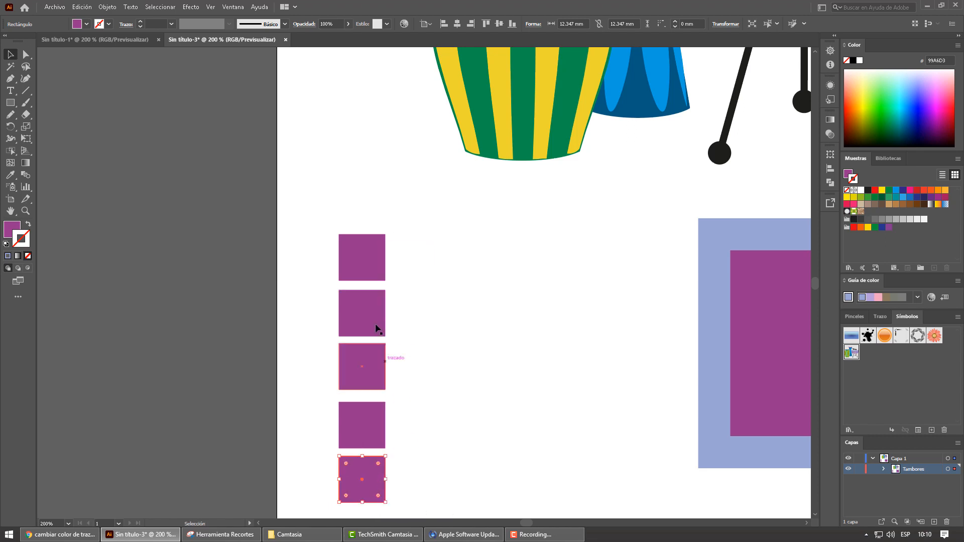
{"action": "left_click_drag", "start_coordinate": [378, 271], "coordinate": [377, 155], "text": "alt"}
{"action": "key", "text": "ctrl+minus"}
{"action": "key", "text": "ctrl+minus"}
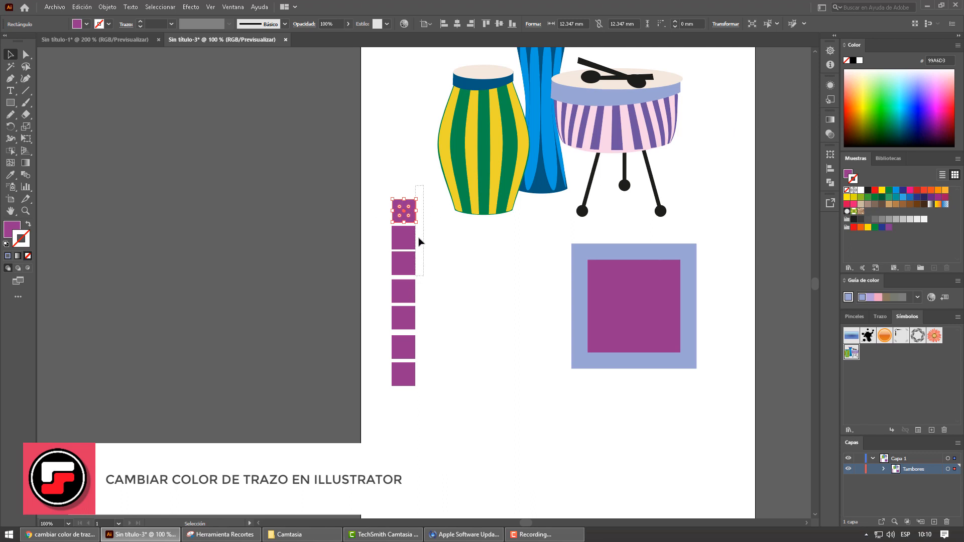
Step: Fill the top two palette squares with the striped drum's yellow and green using the Eyedropper
{"action": "left_click", "coordinate": [416, 193]}
{"action": "left_click", "coordinate": [408, 213]}
{"action": "left_click", "coordinate": [10, 175]}
{"action": "left_click", "coordinate": [445, 140]}
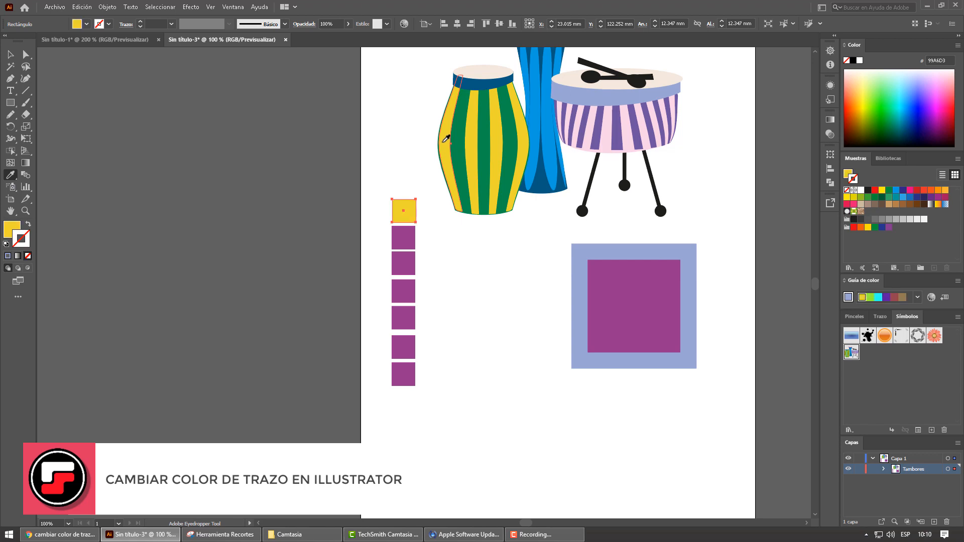
{"action": "key", "text": "v"}
{"action": "left_click", "coordinate": [400, 240]}
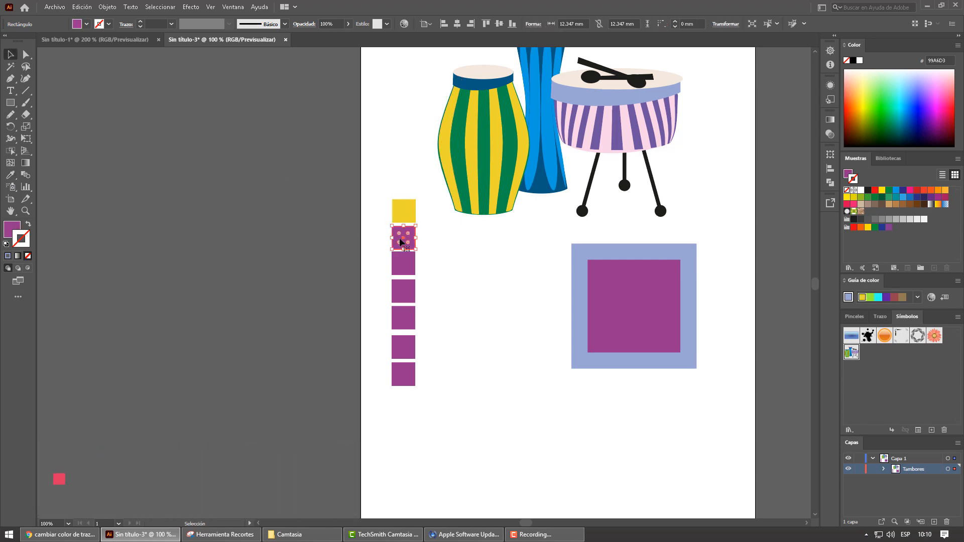
{"action": "left_click", "coordinate": [10, 175]}
{"action": "left_click", "coordinate": [459, 143]}
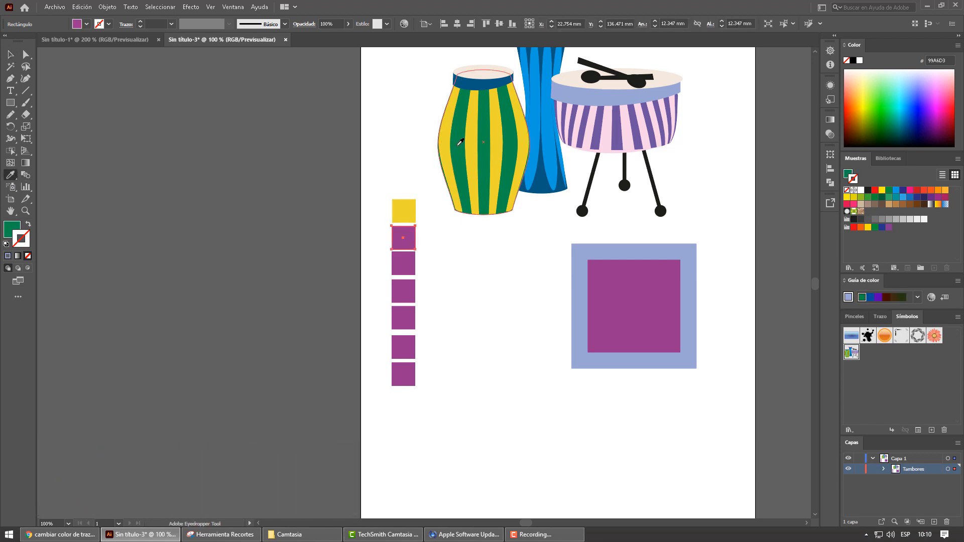
Step: Fill the third and fourth palette squares with the tall drum's light blue and dark blue using the Eyedropper
{"action": "left_click", "coordinate": [10, 54]}
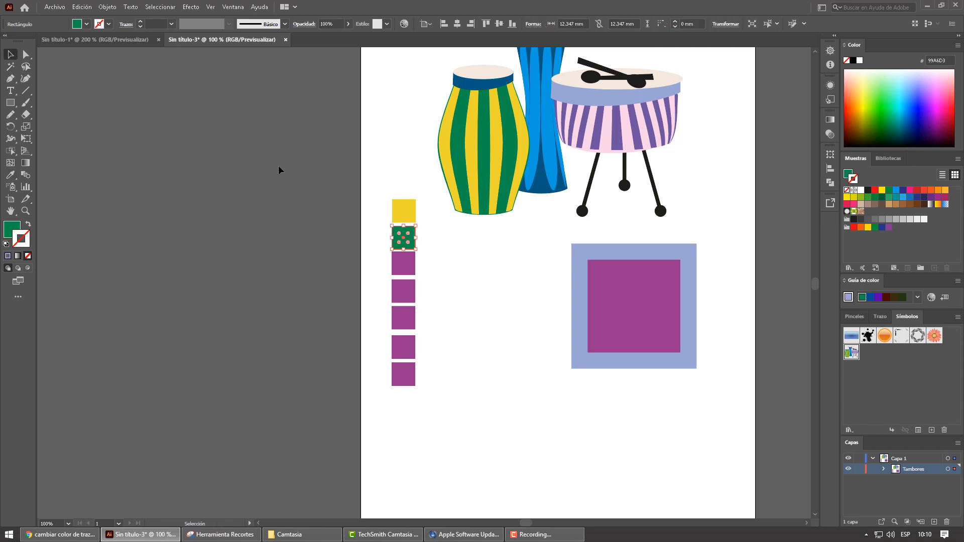
{"action": "left_click", "coordinate": [404, 267]}
{"action": "left_click", "coordinate": [10, 175]}
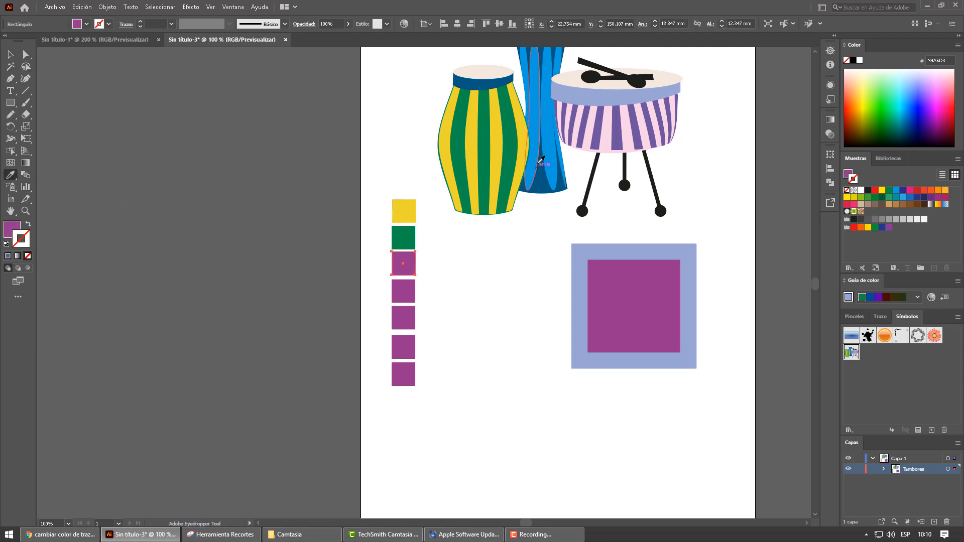
{"action": "left_click", "coordinate": [538, 118]}
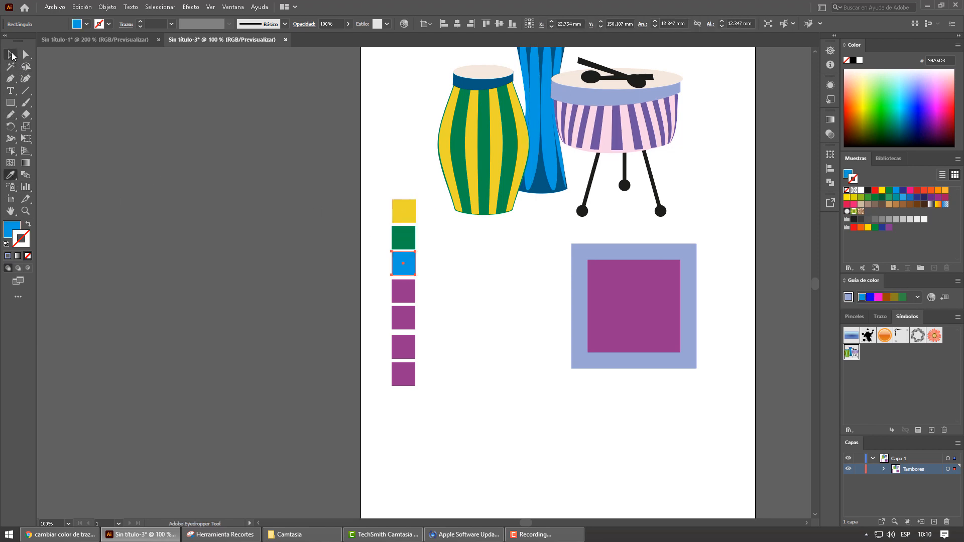
{"action": "left_click", "coordinate": [11, 55]}
{"action": "left_click", "coordinate": [410, 291]}
{"action": "left_click", "coordinate": [10, 174]}
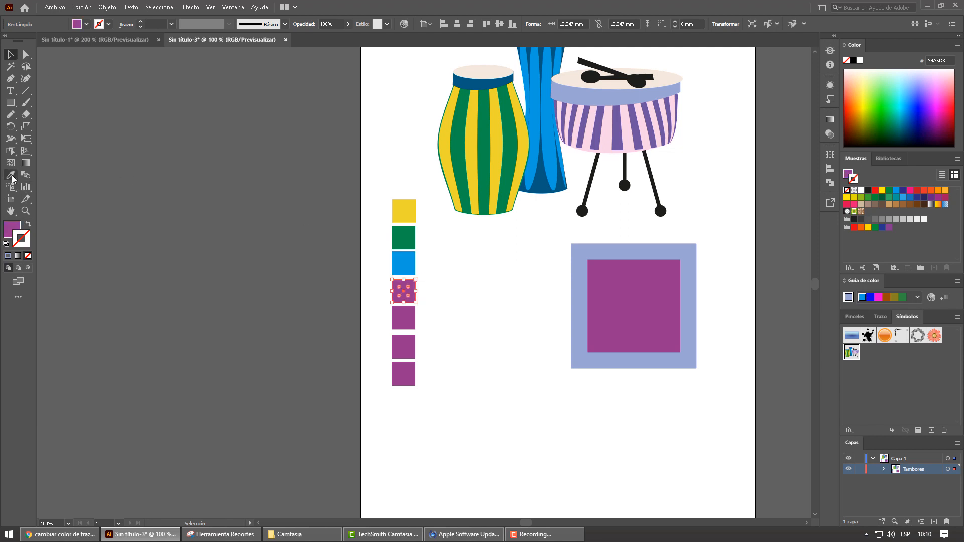
{"action": "left_click", "coordinate": [546, 178]}
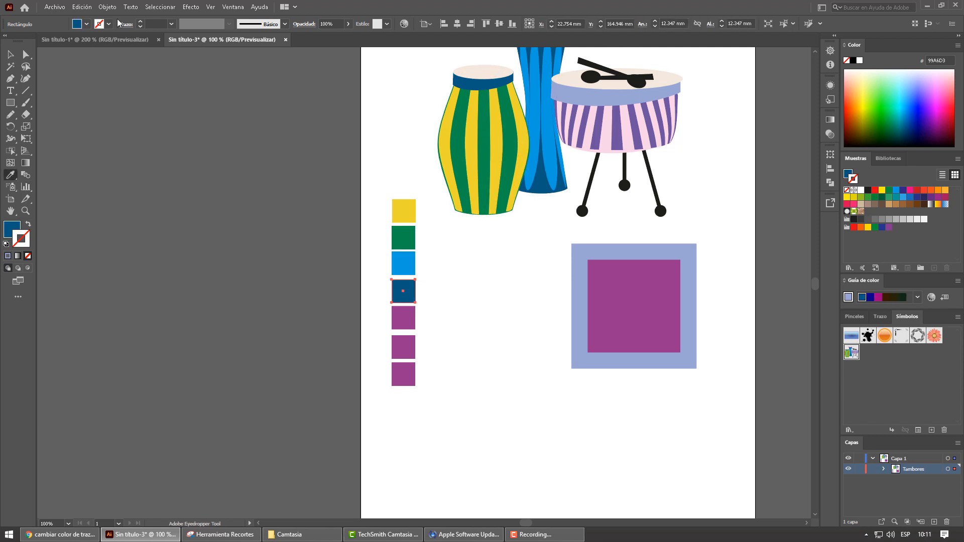
Step: Fill the fifth palette square with the purple of the tripod drum's stripes using the Eyedropper
{"action": "left_click", "coordinate": [11, 55]}
{"action": "left_click", "coordinate": [414, 325]}
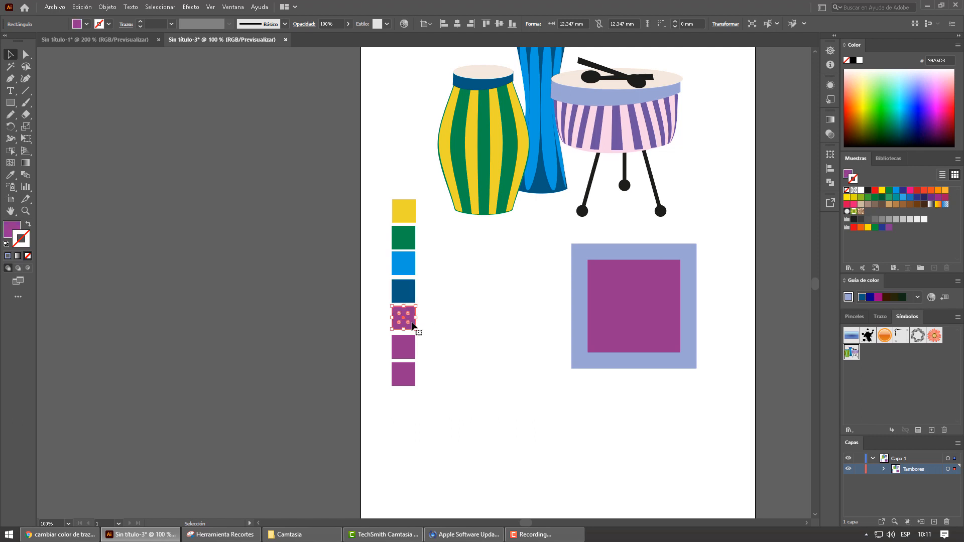
{"action": "left_click", "coordinate": [10, 175]}
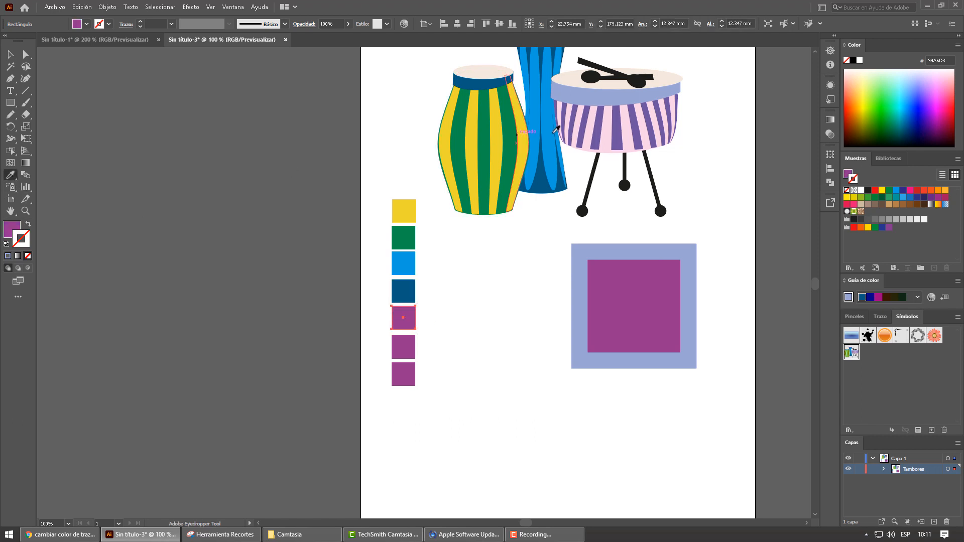
{"action": "left_click", "coordinate": [598, 135]}
Step: Fill the sixth palette square with the lavender of the tripod drum's rim using the Eyedropper
{"action": "left_click", "coordinate": [8, 51]}
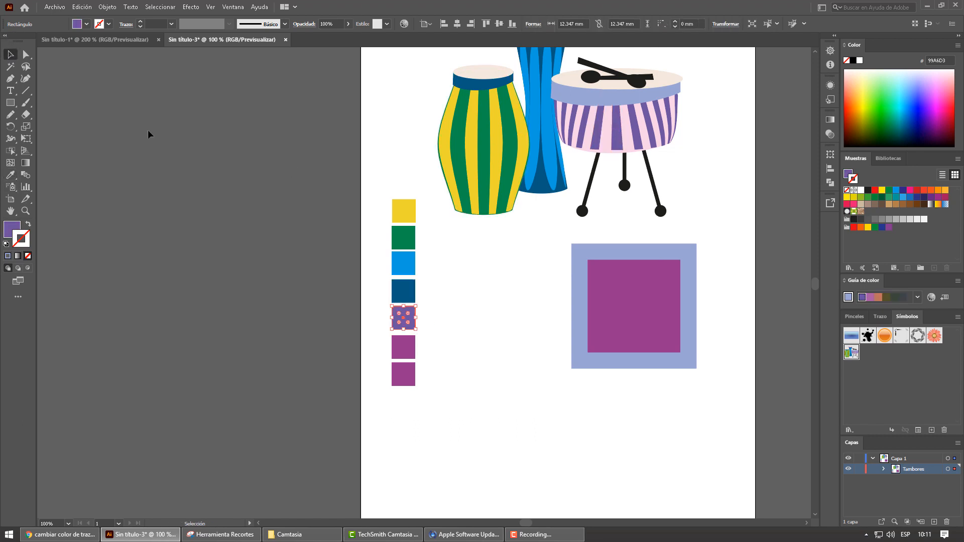
{"action": "left_click", "coordinate": [409, 349]}
{"action": "left_click", "coordinate": [10, 175]}
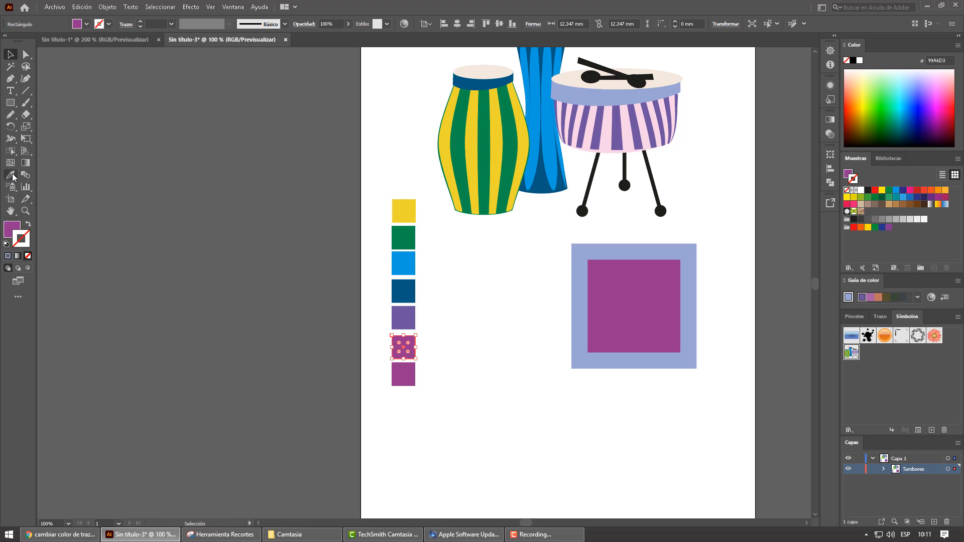
{"action": "left_click", "coordinate": [570, 91]}
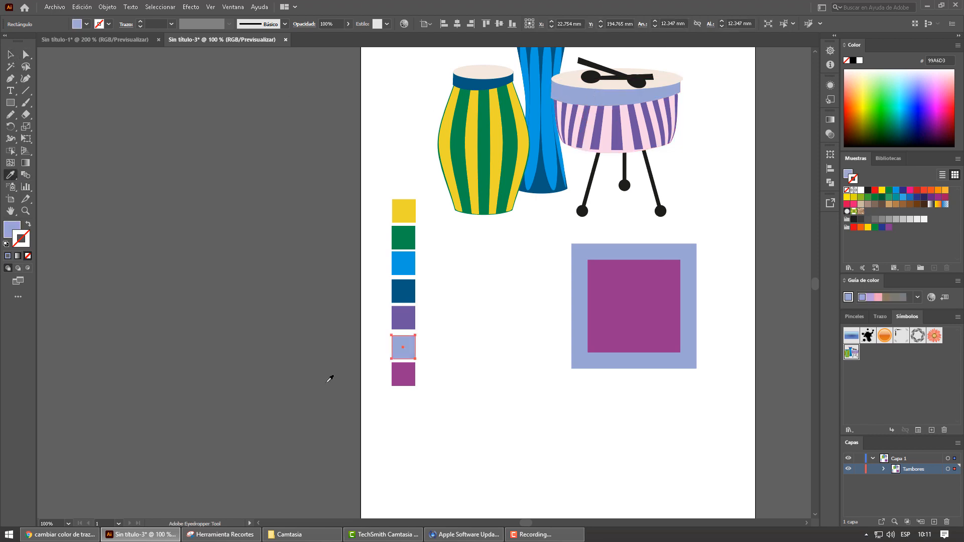
{"action": "left_click", "coordinate": [10, 55]}
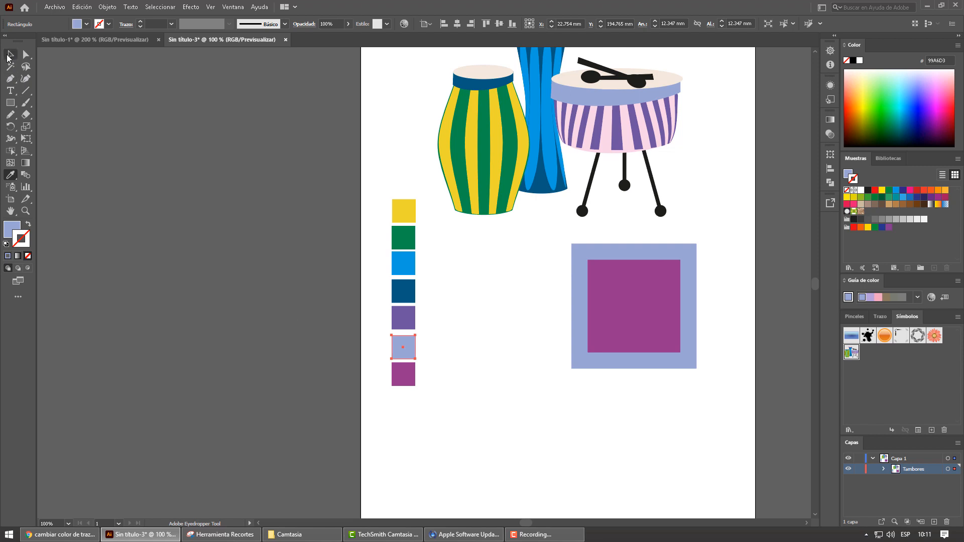
Step: Fill the bottom palette square with the dark blue of the striped drum's rim using the Eyedropper
{"action": "left_click", "coordinate": [402, 384]}
{"action": "left_click", "coordinate": [12, 176]}
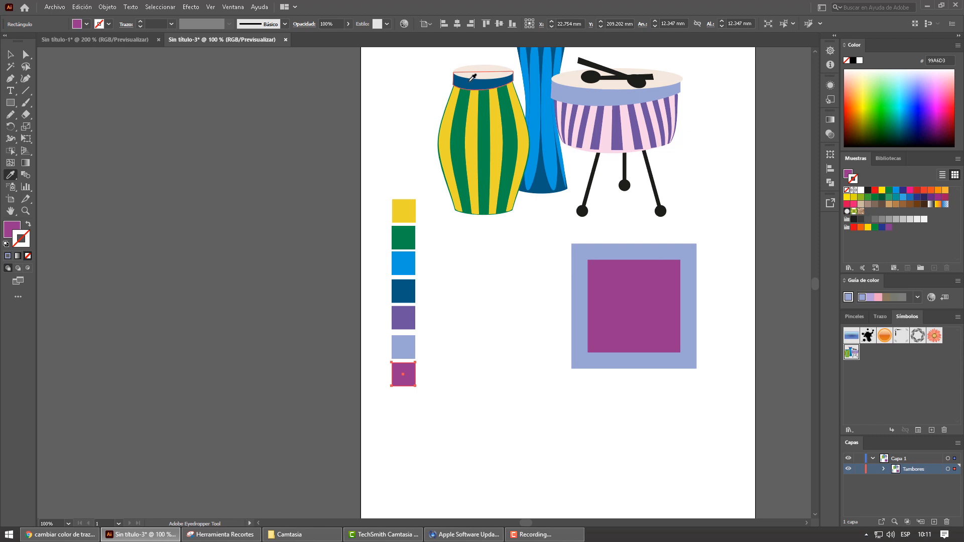
{"action": "left_click", "coordinate": [472, 78]}
{"action": "left_click", "coordinate": [10, 54]}
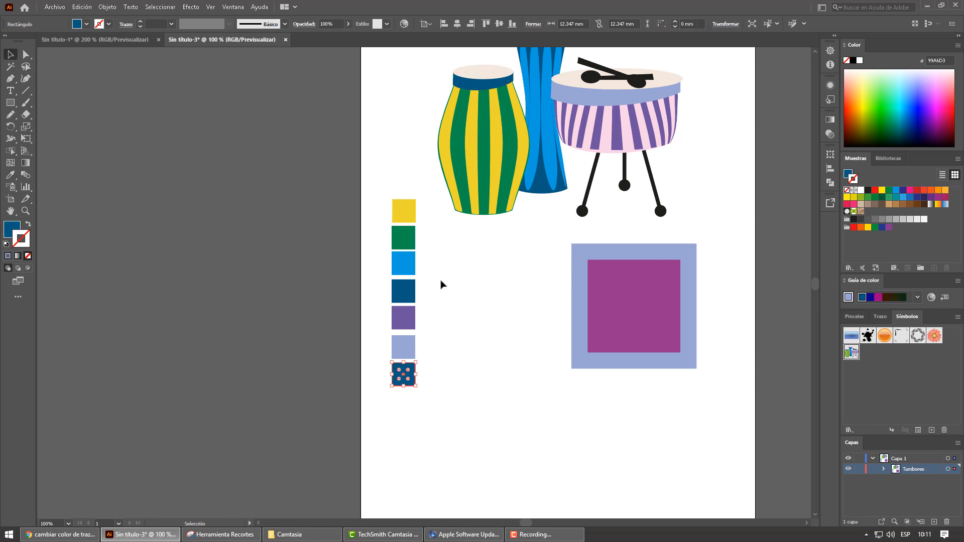
{"action": "left_click", "coordinate": [453, 300]}
{"action": "scroll", "coordinate": [484, 323], "scroll_direction": "up", "scroll_amount": 1}
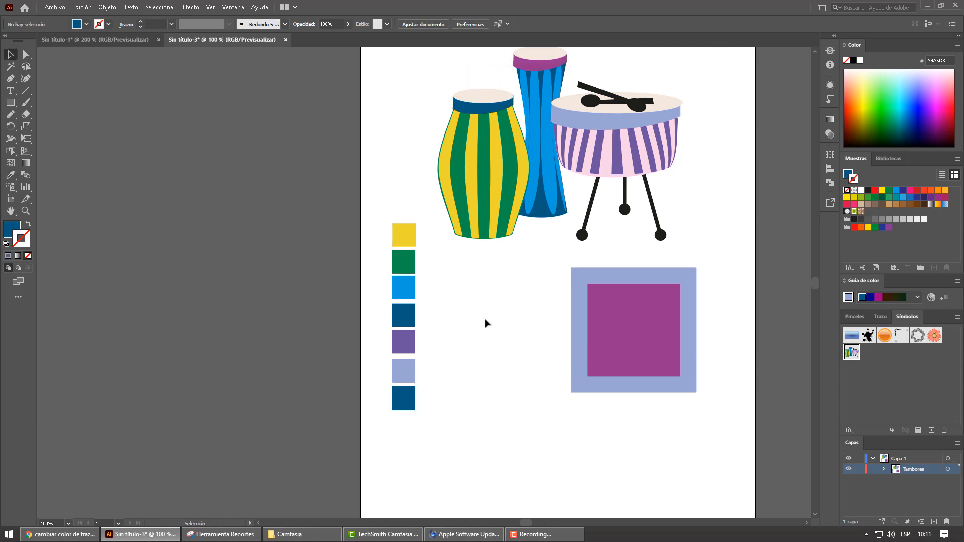
Step: Fill the bottom palette square with the magenta of the tall drum's rim using the Eyedropper
{"action": "left_click", "coordinate": [410, 402]}
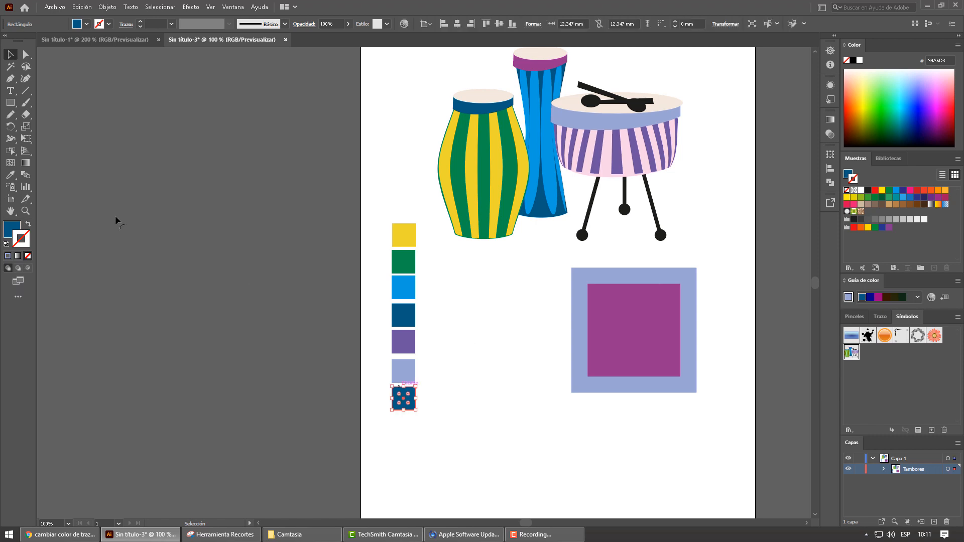
{"action": "left_click", "coordinate": [10, 175]}
{"action": "left_click", "coordinate": [531, 63]}
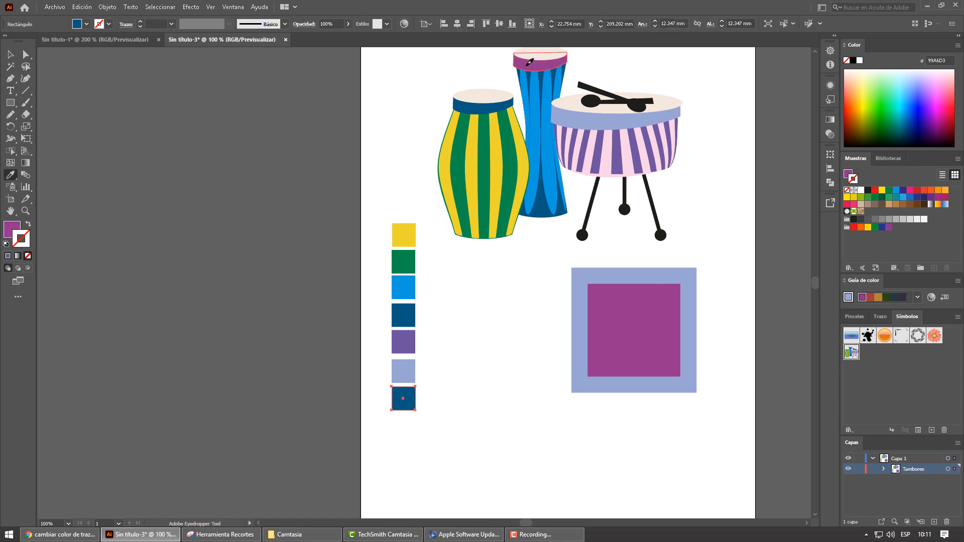
{"action": "key", "text": "v"}
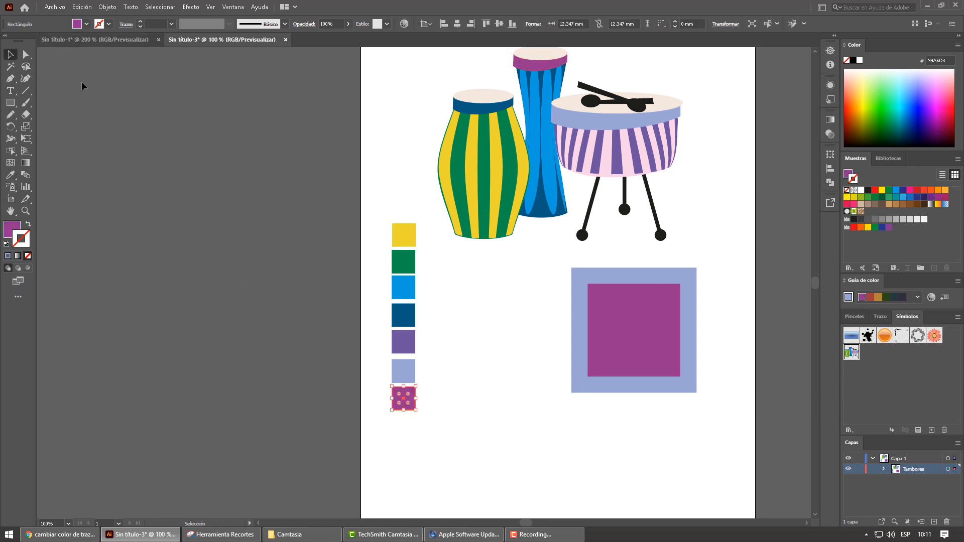
{"action": "left_click", "coordinate": [429, 215]}
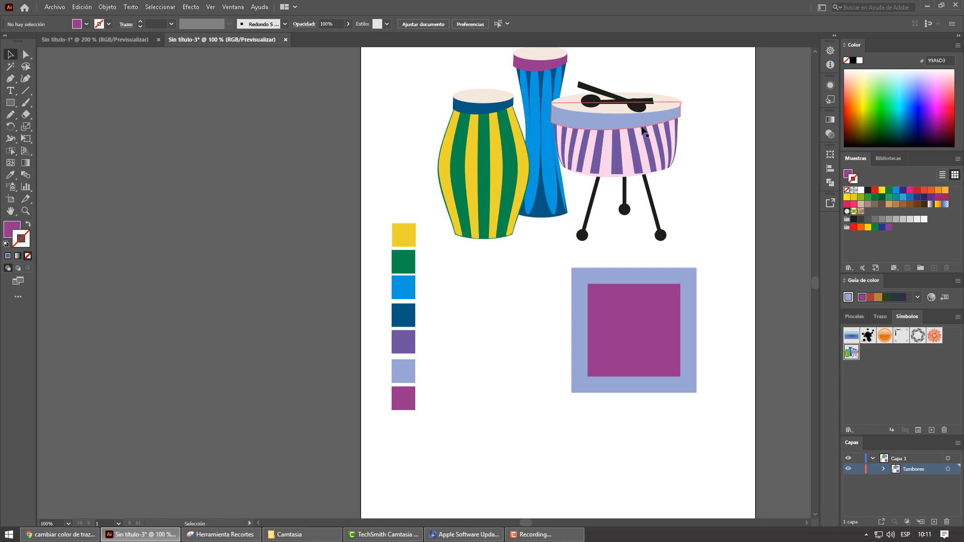
Step: Create a colour group in the swatches from the seven palette squares, based on the selected artwork and including tint swatches
{"action": "left_click_drag", "start_coordinate": [387, 217], "coordinate": [422, 424]}
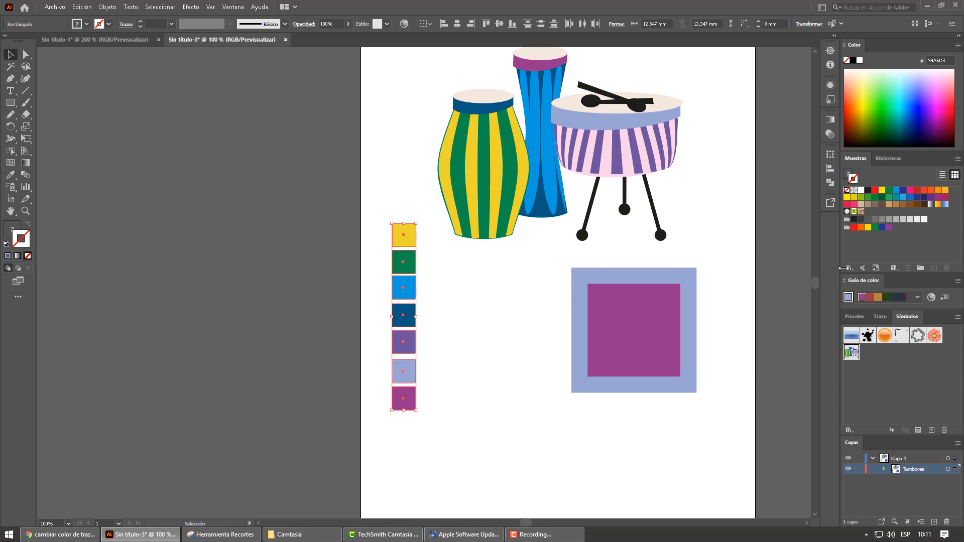
{"action": "left_click", "coordinate": [921, 270]}
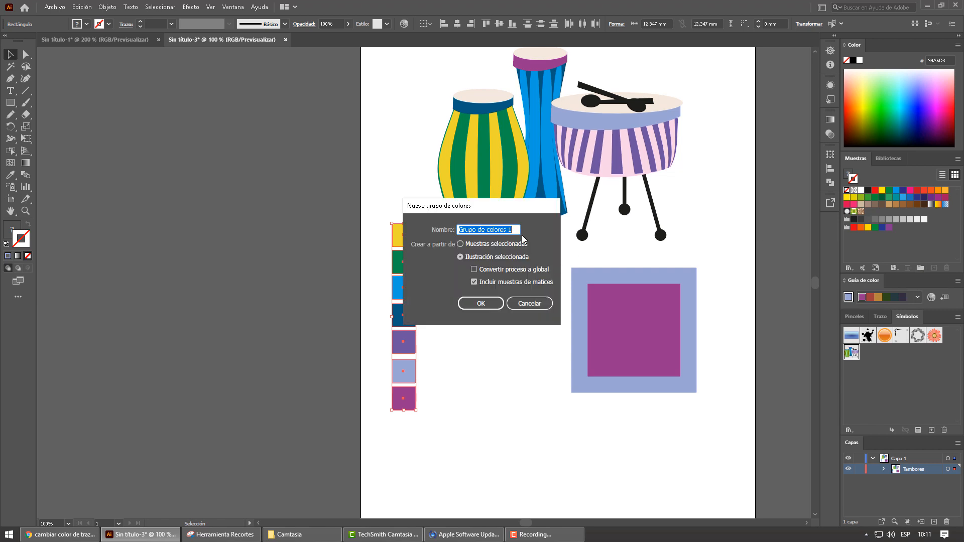
{"action": "left_click", "coordinate": [481, 304]}
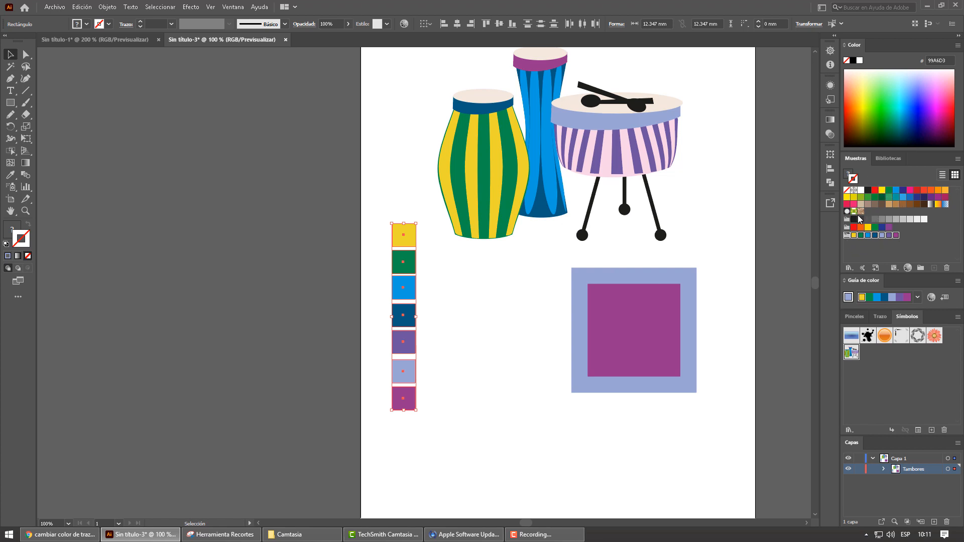
Step: Try the new colour group's swatches one after another on the large square's stroke, finishing with the yellow one
{"action": "left_click", "coordinate": [688, 275]}
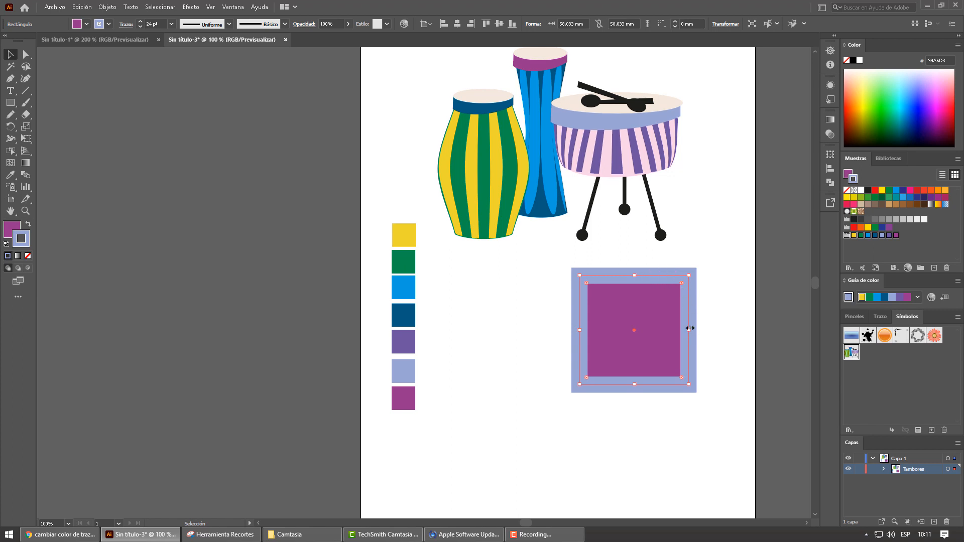
{"action": "left_click", "coordinate": [854, 236]}
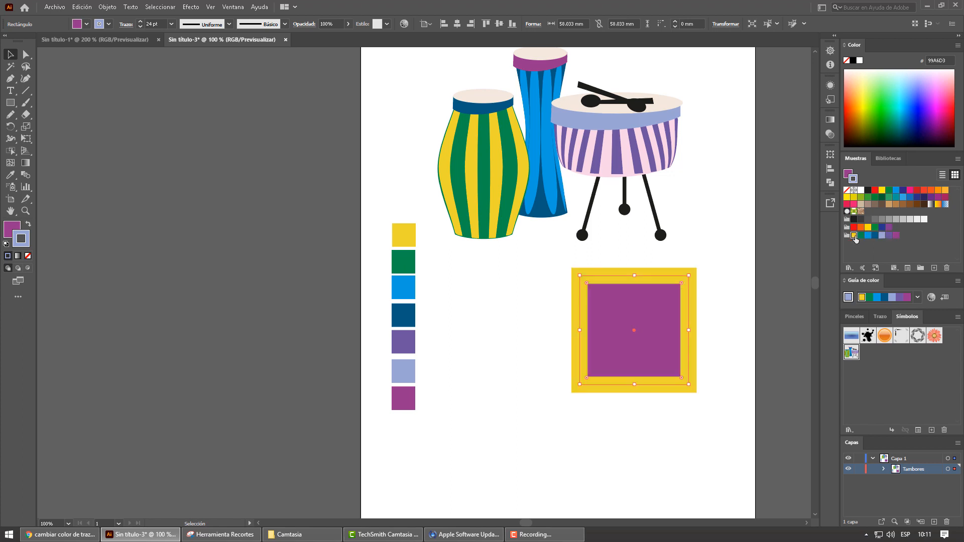
{"action": "left_click", "coordinate": [861, 237]}
{"action": "left_click", "coordinate": [867, 236]}
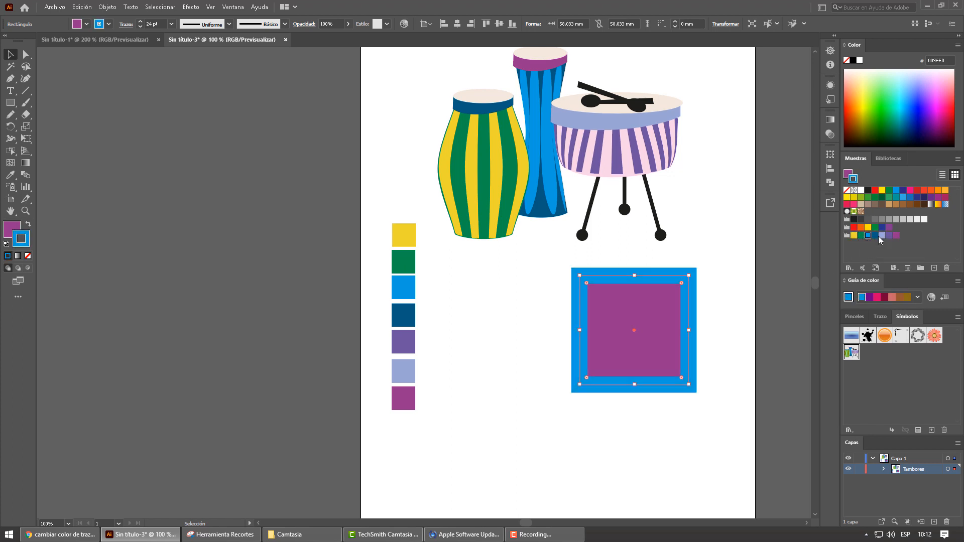
{"action": "left_click", "coordinate": [874, 236]}
{"action": "left_click", "coordinate": [881, 236]}
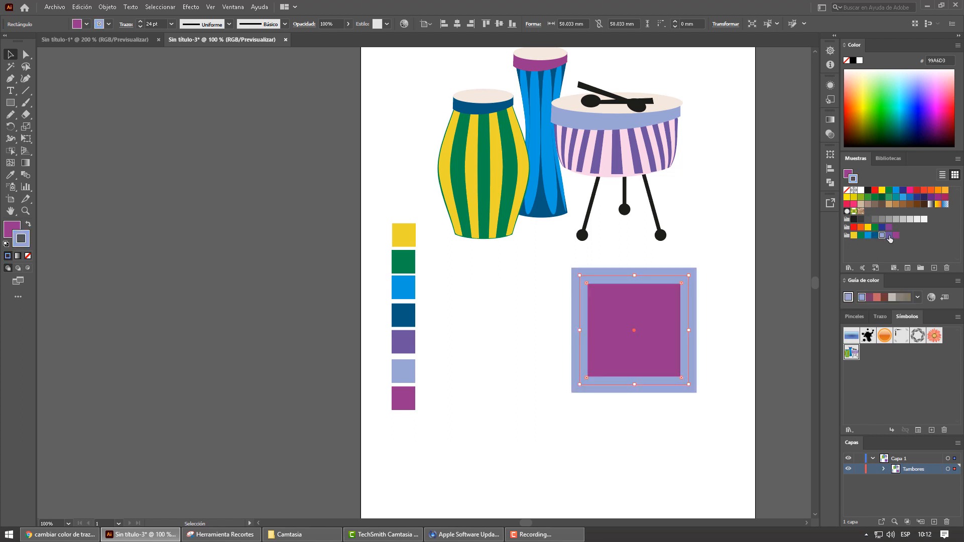
{"action": "left_click", "coordinate": [889, 235]}
{"action": "left_click", "coordinate": [896, 236]}
{"action": "left_click", "coordinate": [889, 235]}
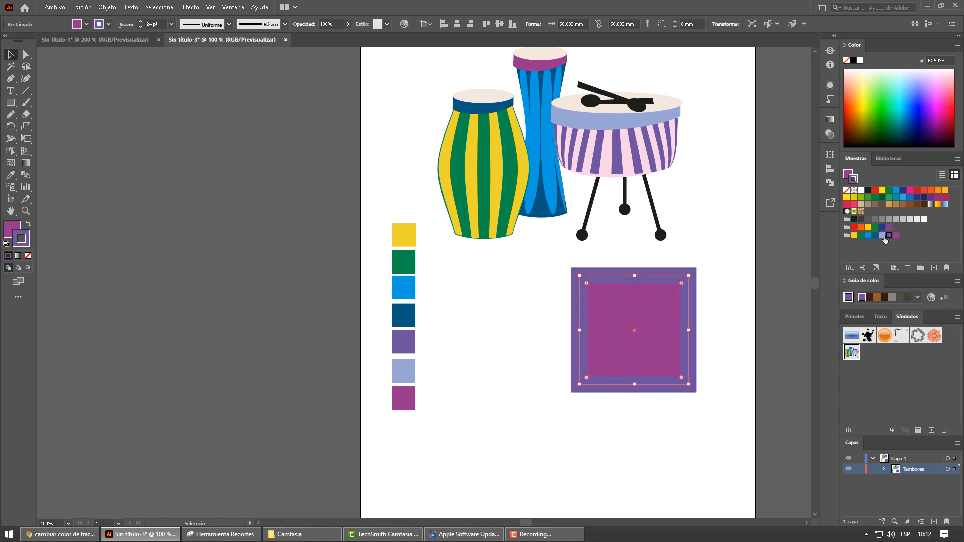
{"action": "left_click", "coordinate": [881, 236]}
{"action": "left_click", "coordinate": [874, 236]}
{"action": "left_click", "coordinate": [867, 236]}
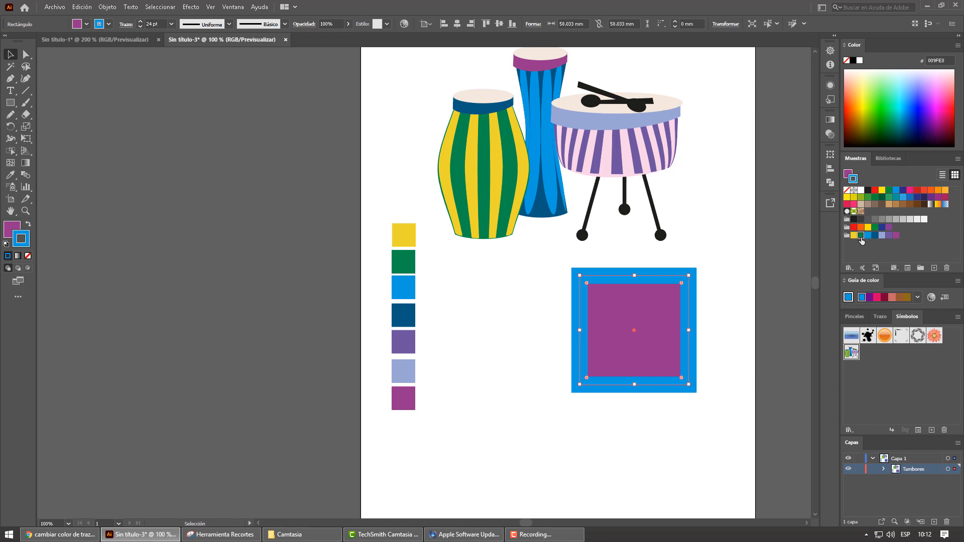
{"action": "left_click", "coordinate": [860, 236]}
{"action": "left_click", "coordinate": [853, 236]}
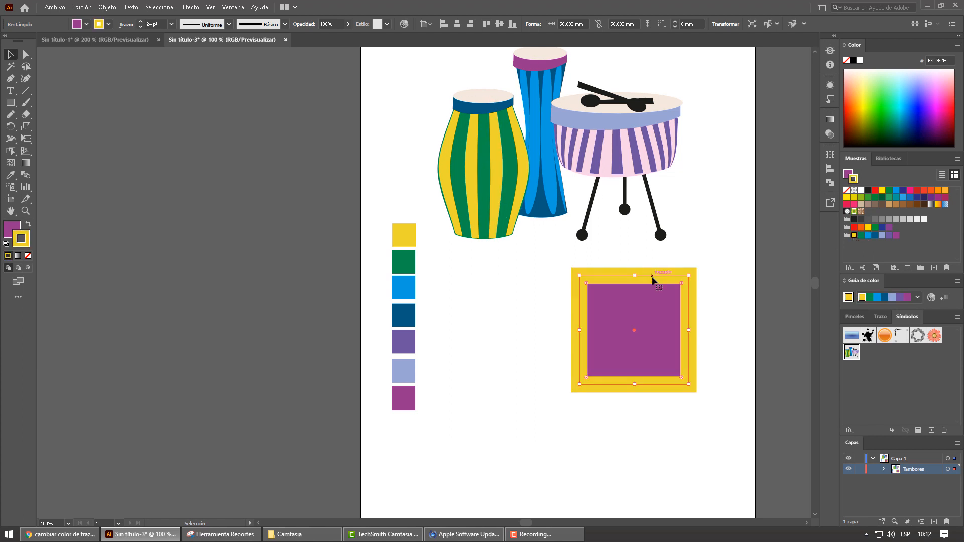
{"action": "scroll", "coordinate": [652, 279], "scroll_direction": "up", "scroll_amount": 1}
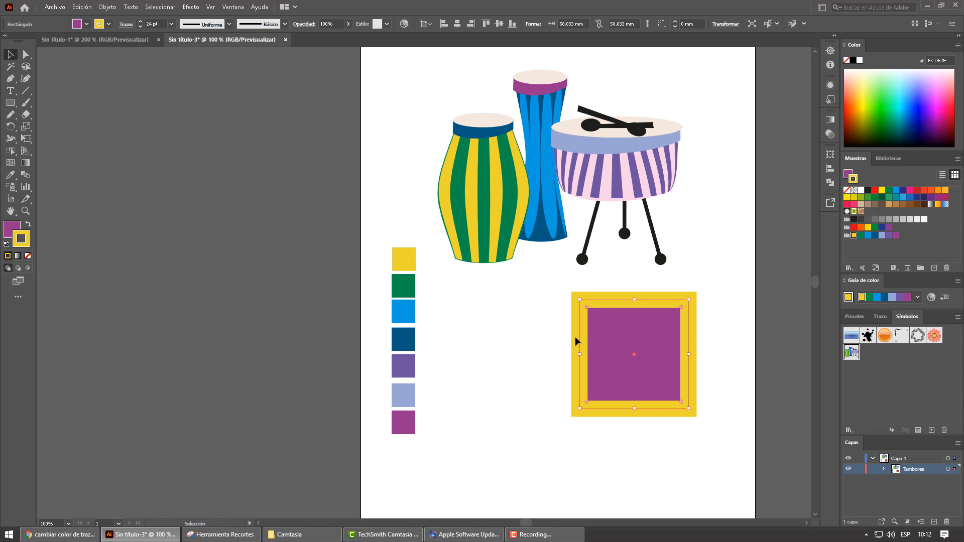
{"action": "scroll", "coordinate": [562, 336], "scroll_direction": "up", "scroll_amount": 1}
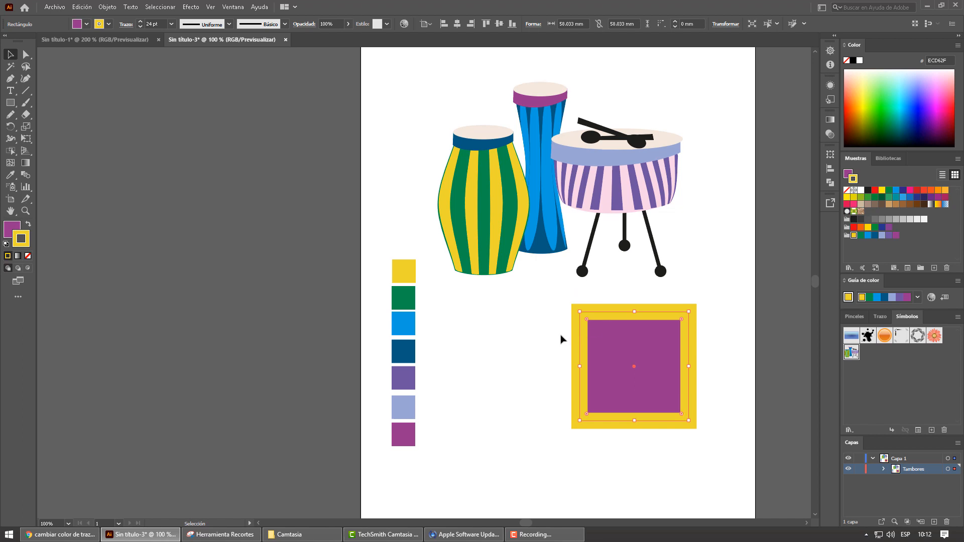